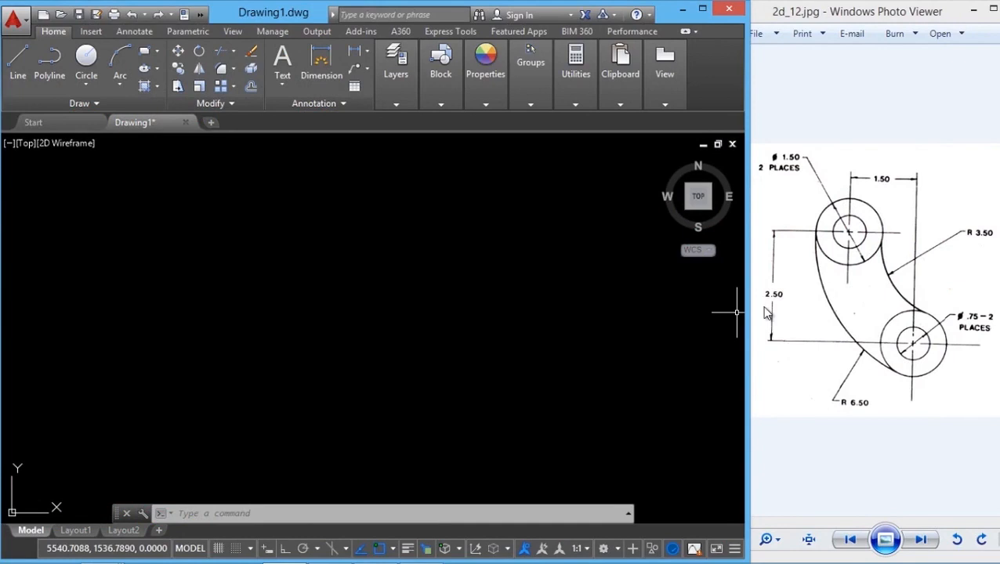
# - Set the drawing limits from 0,0 to 5,5 and zoom to show all of the drawing area
pyautogui.click(379, 356)
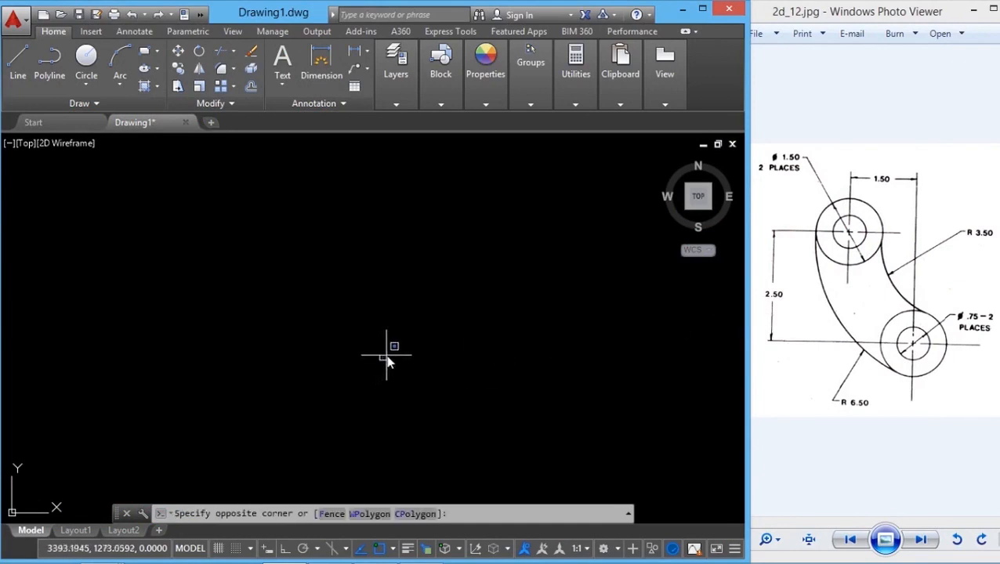
pyautogui.press('Escape')
pyautogui.click(243, 518)
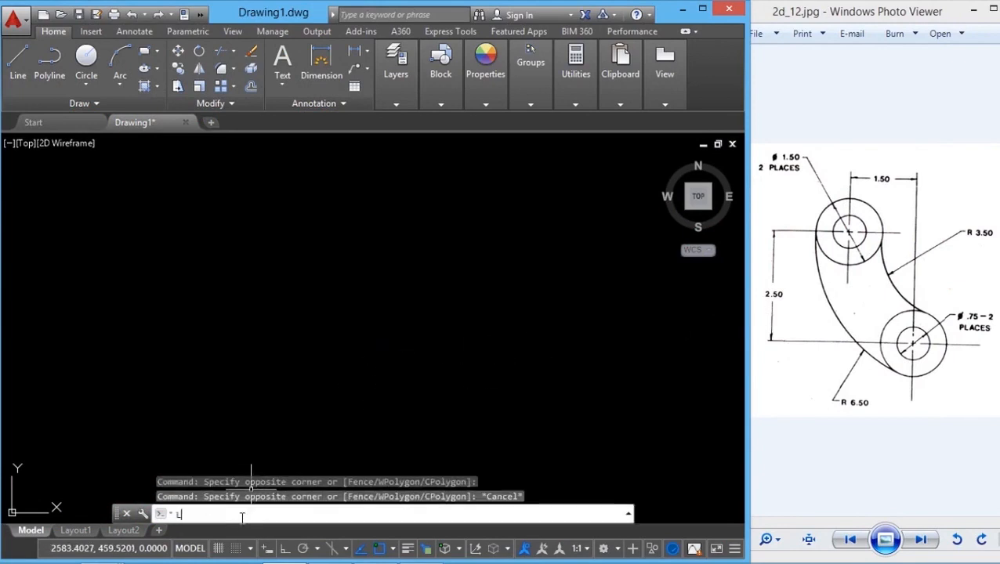
pyautogui.write('LIMITS')
pyautogui.press('Return')
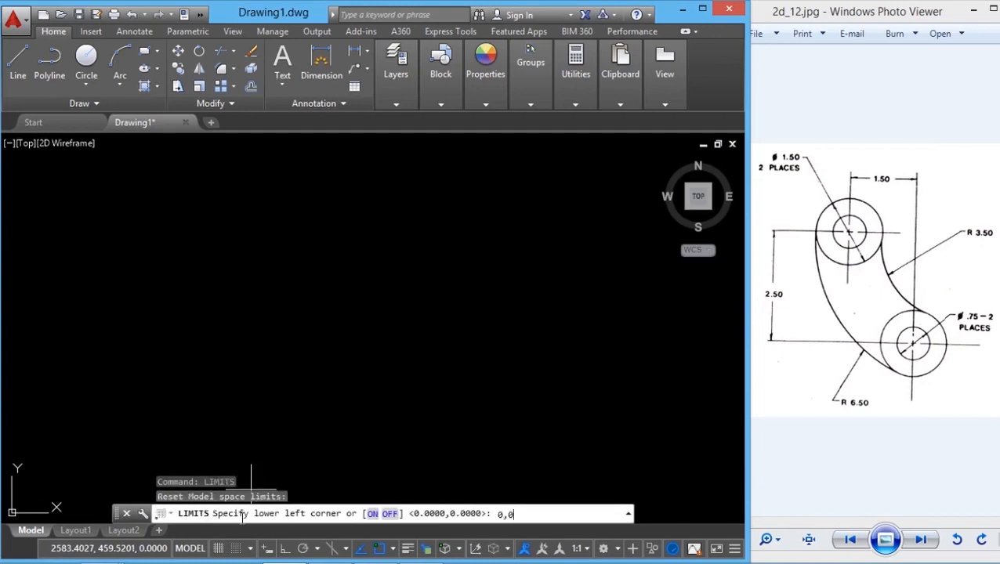
pyautogui.press('Return')
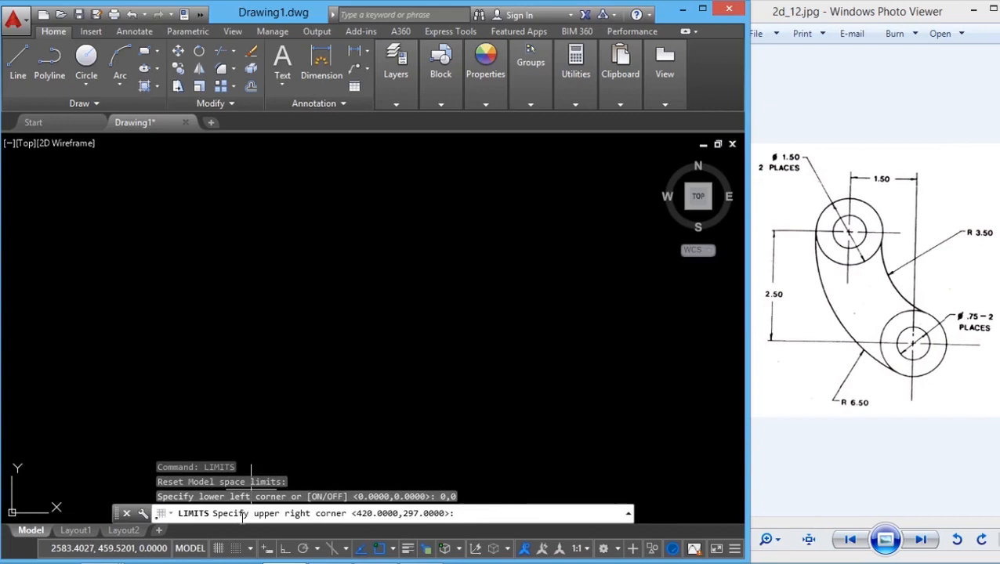
pyautogui.write('5,5')
pyautogui.press('Return')
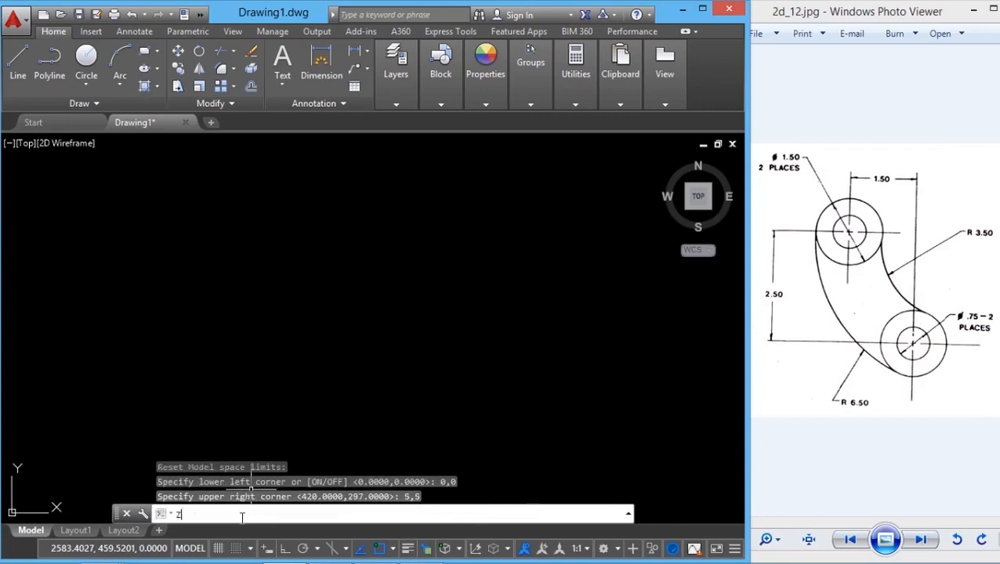
pyautogui.write('z')
pyautogui.press('Return')
pyautogui.press('Return')
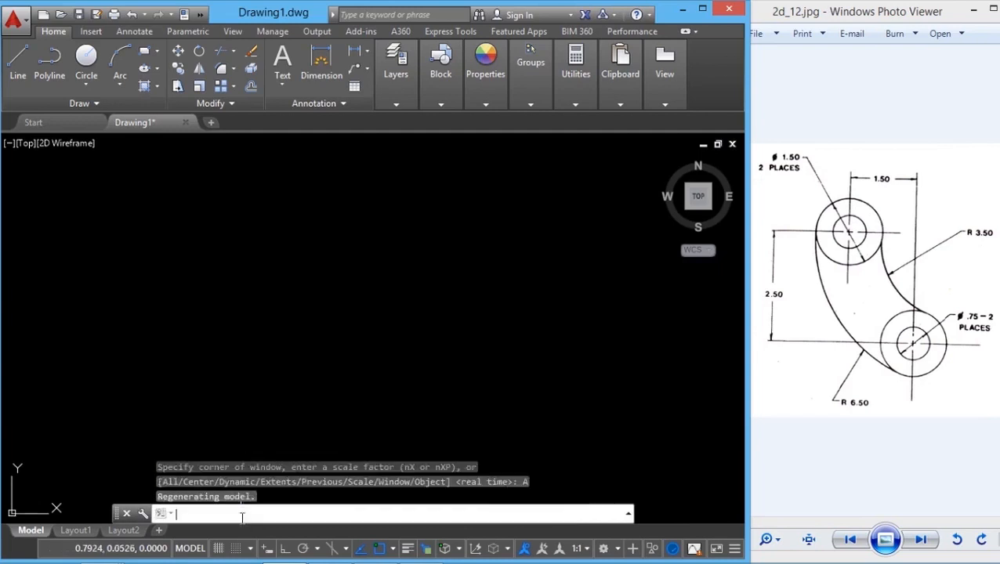
# - Draw a circle with a diameter of 0.75 centred at the origin 0,0
pyautogui.click(872, 320)
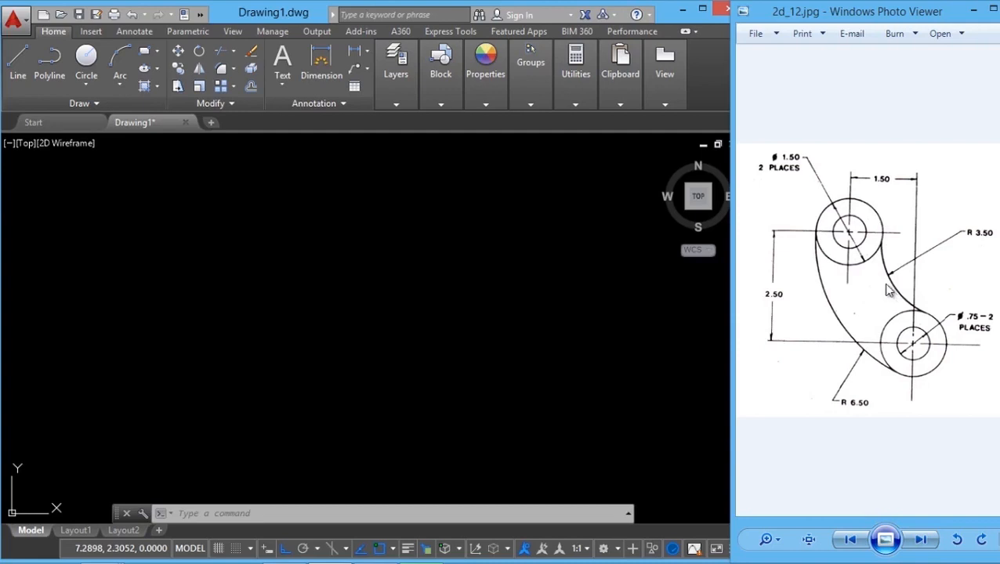
pyautogui.click(718, 327)
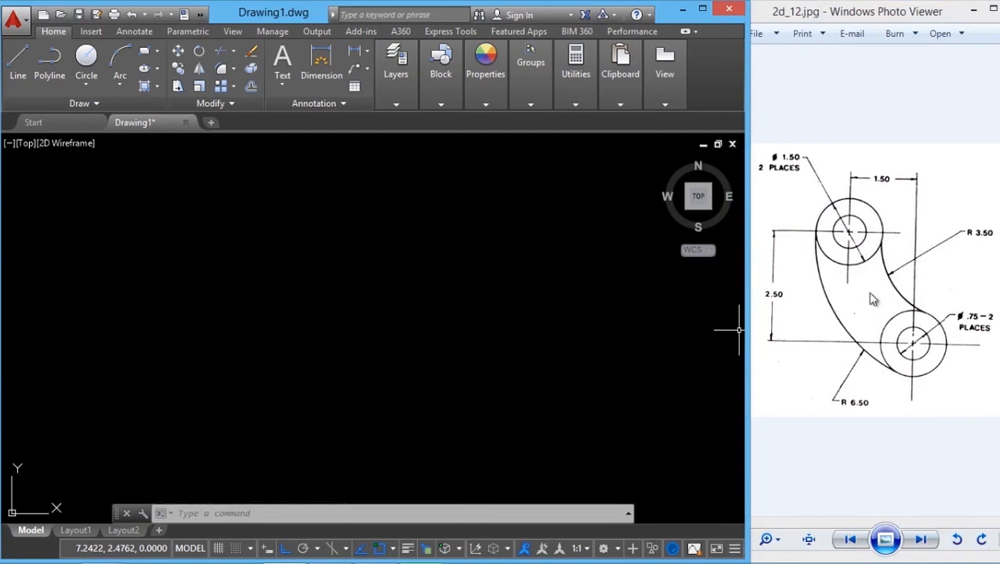
pyautogui.moveTo(127, 440); pyautogui.dragTo(745, 350, button='middle')
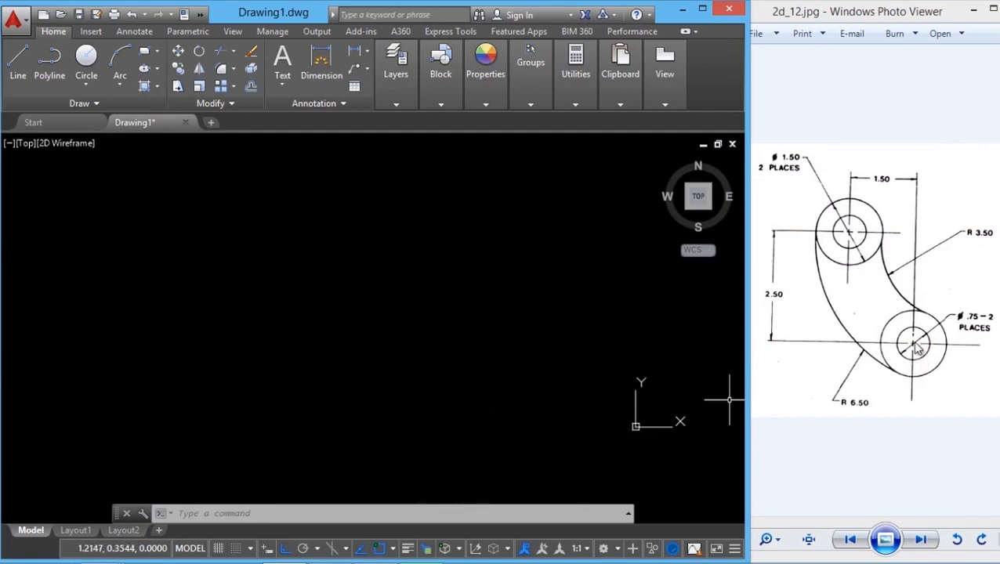
pyautogui.click(86, 84)
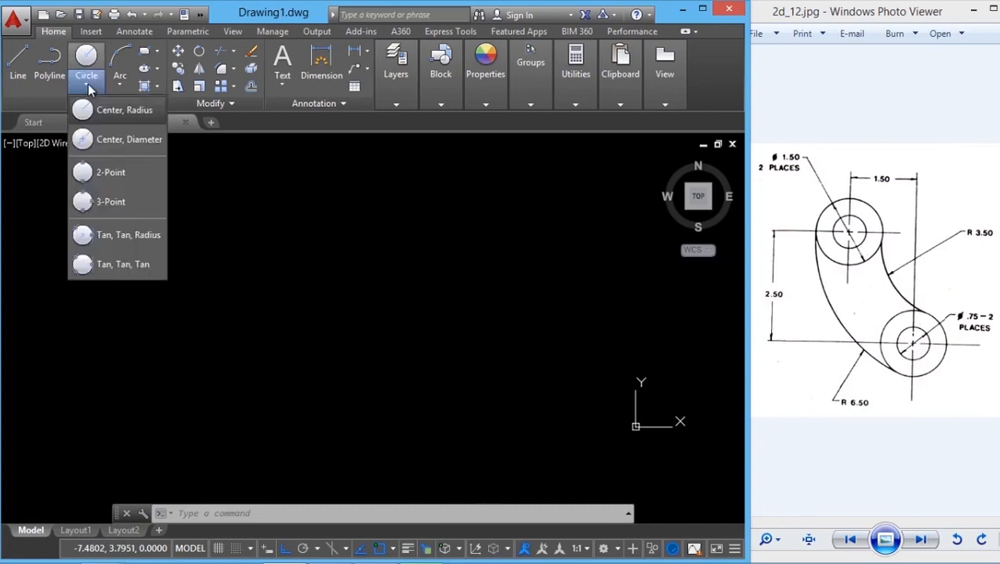
pyautogui.click(119, 114)
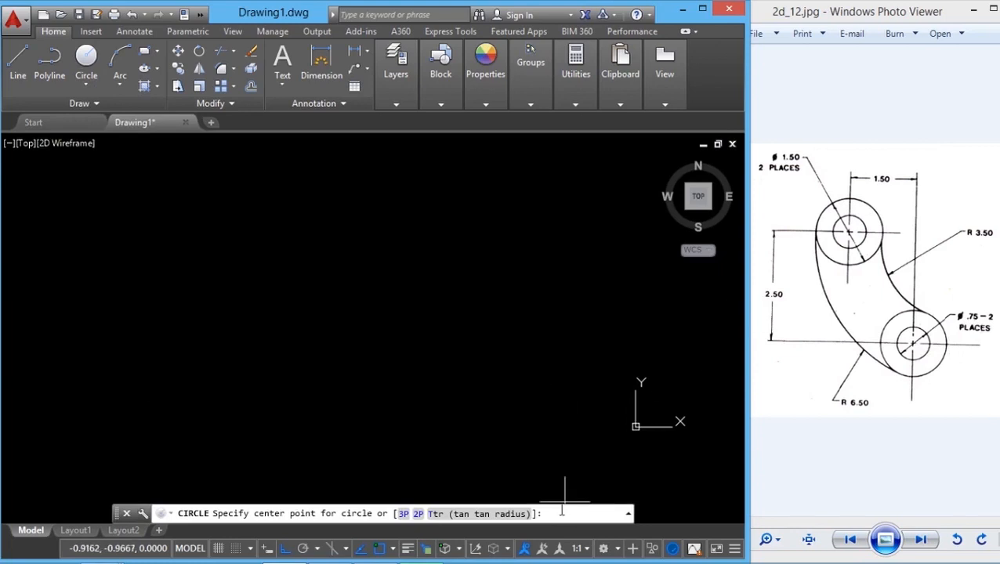
pyautogui.write('0,0')
pyautogui.press('Return')
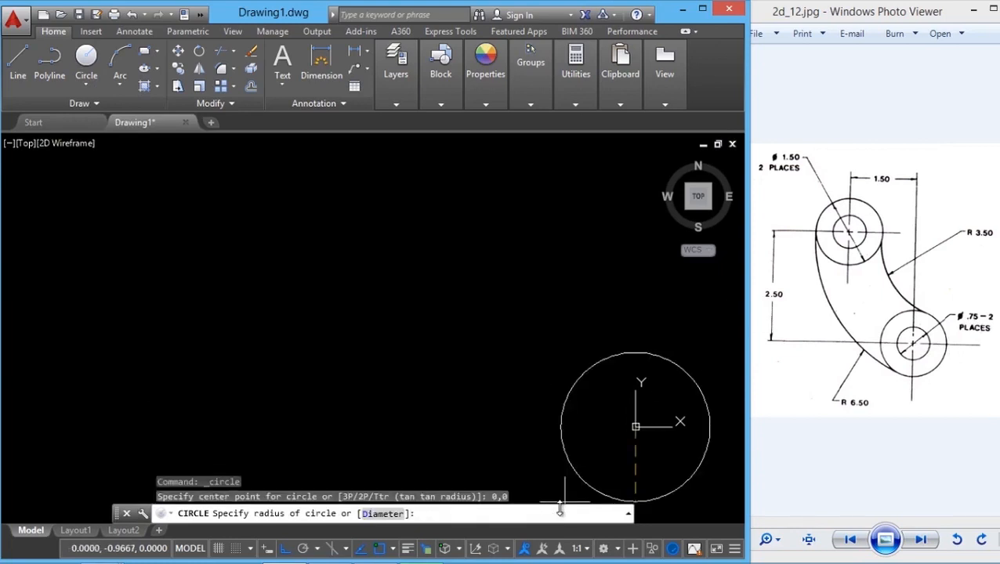
pyautogui.click(382, 513)
pyautogui.write('0.75')
pyautogui.press('Return')
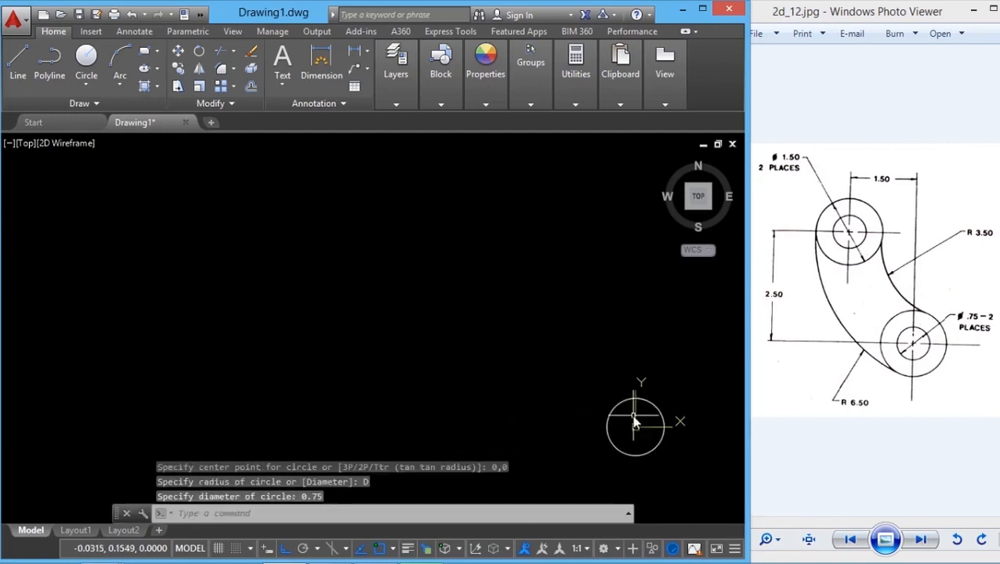
# - Draw a concentric circle with a diameter of 1.5 centred at 0,0
pyautogui.moveTo(633, 417); pyautogui.dragTo(480, 387, button='middle')
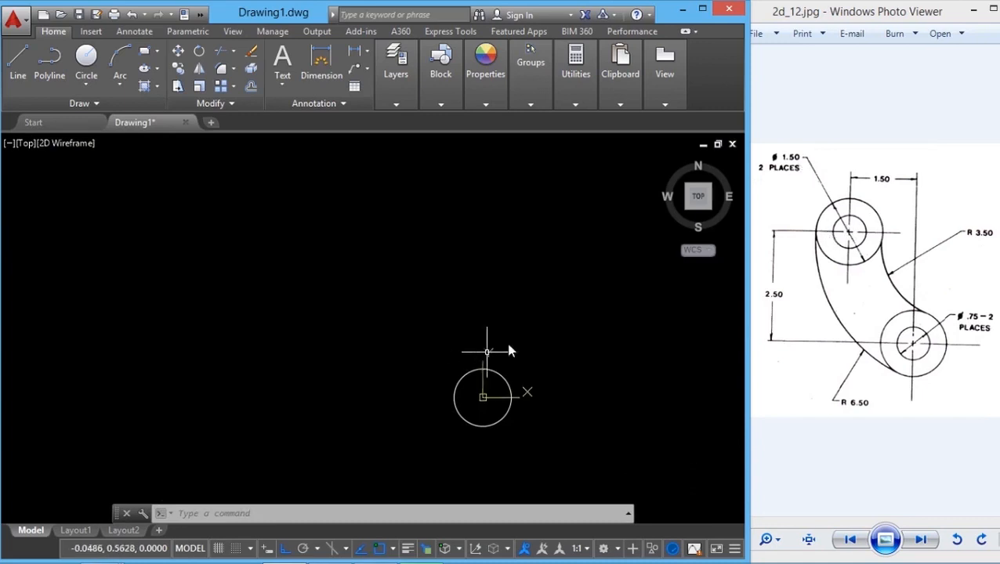
pyautogui.click(86, 94)
pyautogui.click(97, 114)
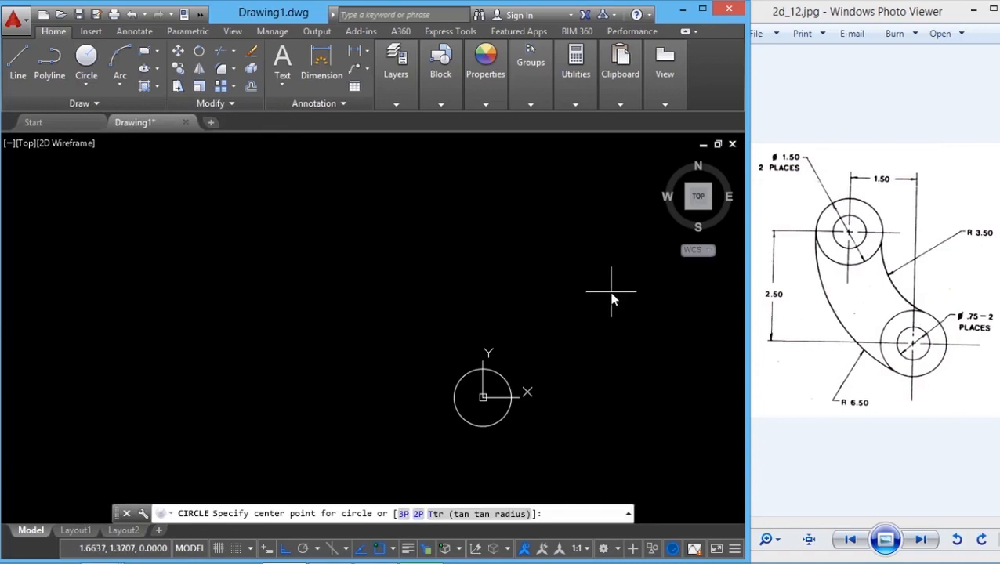
pyautogui.write('0,0')
pyautogui.press('Return')
pyautogui.write('D')
pyautogui.press('Return')
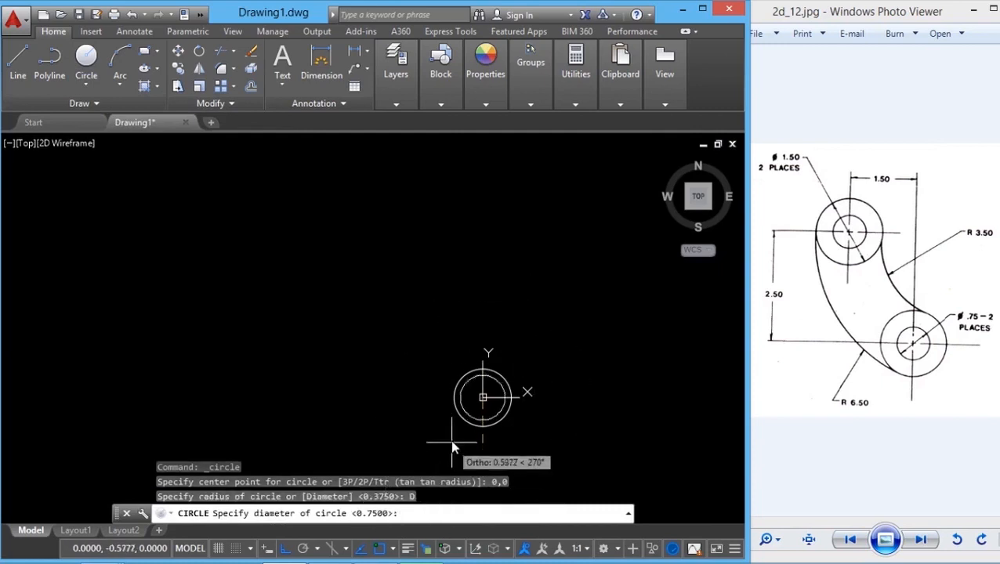
pyautogui.write('1.5')
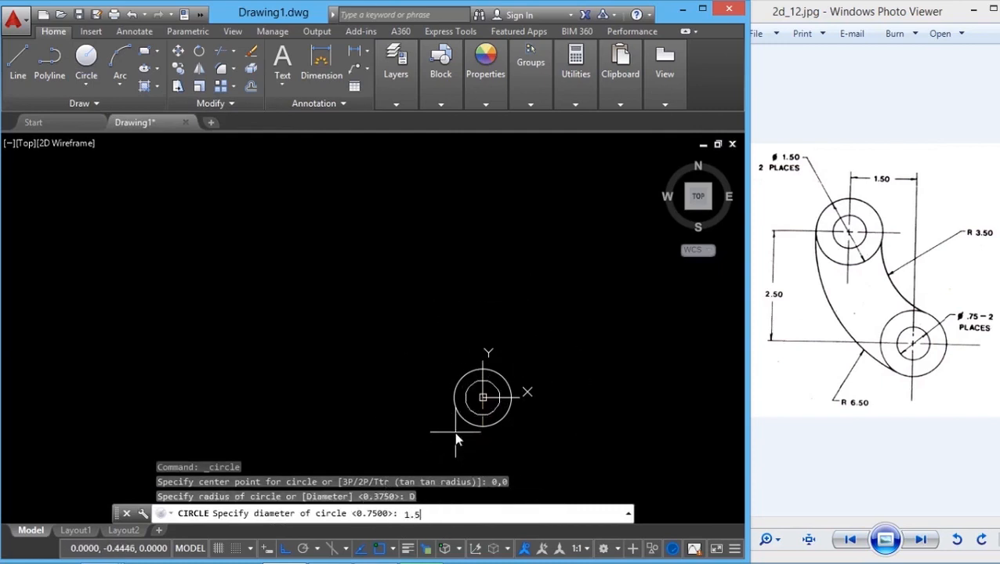
pyautogui.press('Return')
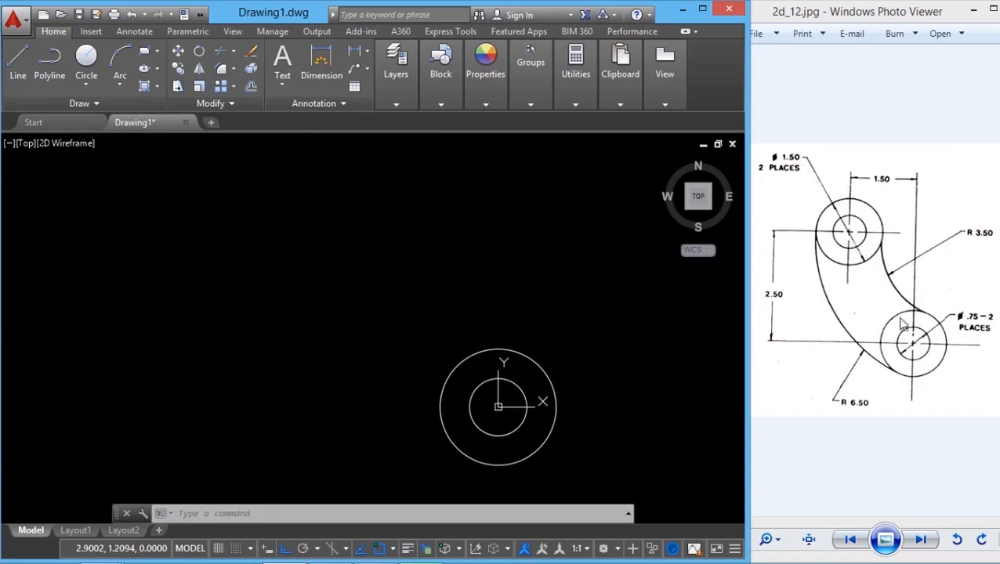
# - Copy both concentric circles from their common centre to the point -1.5,2.5
pyautogui.click(197, 69)
pyautogui.click(392, 291)
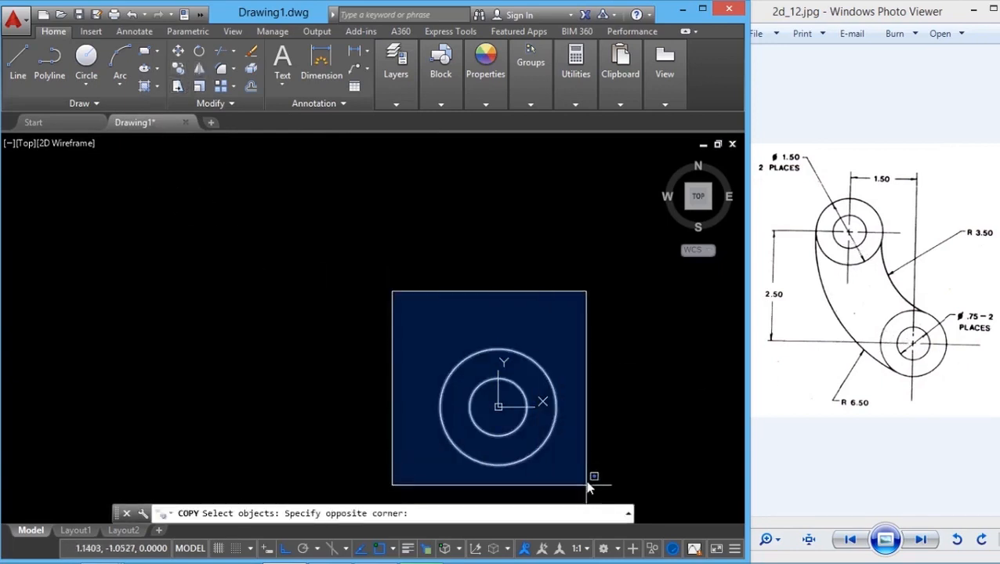
pyautogui.click(590, 486)
pyautogui.press('Return')
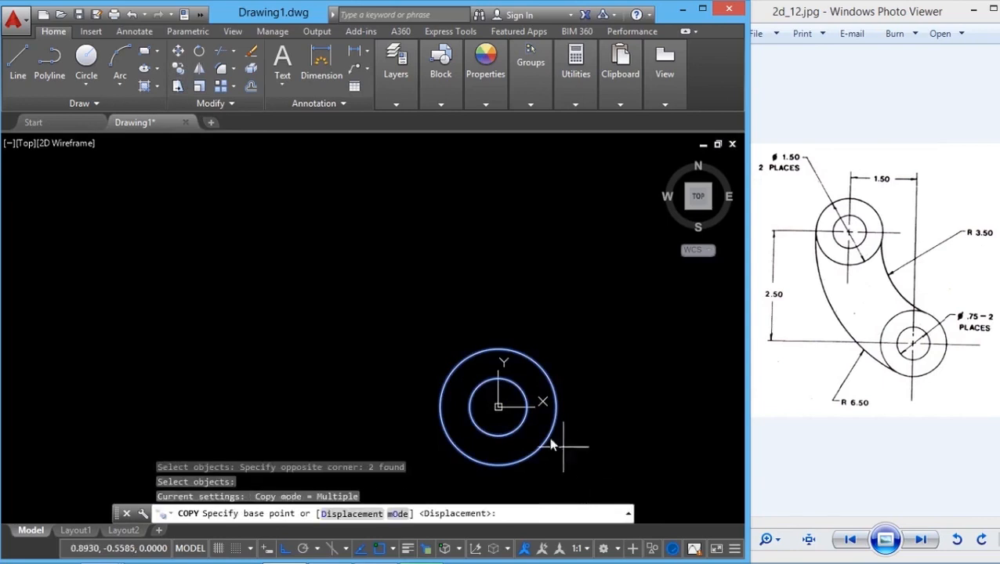
pyautogui.click(505, 407)
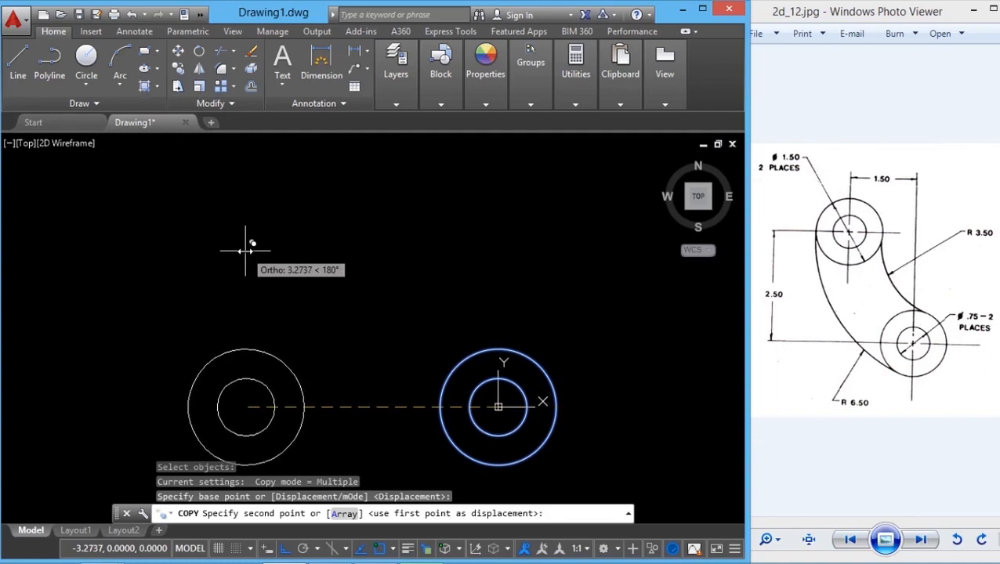
pyautogui.write('-')
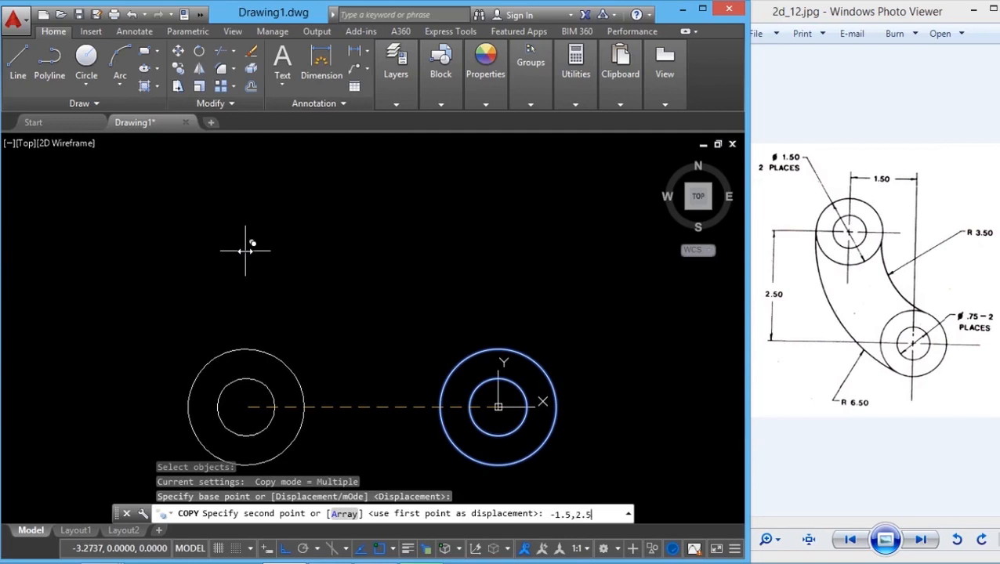
pyautogui.write('1.5,2.5')
pyautogui.press('Return')
pyautogui.press('Escape')
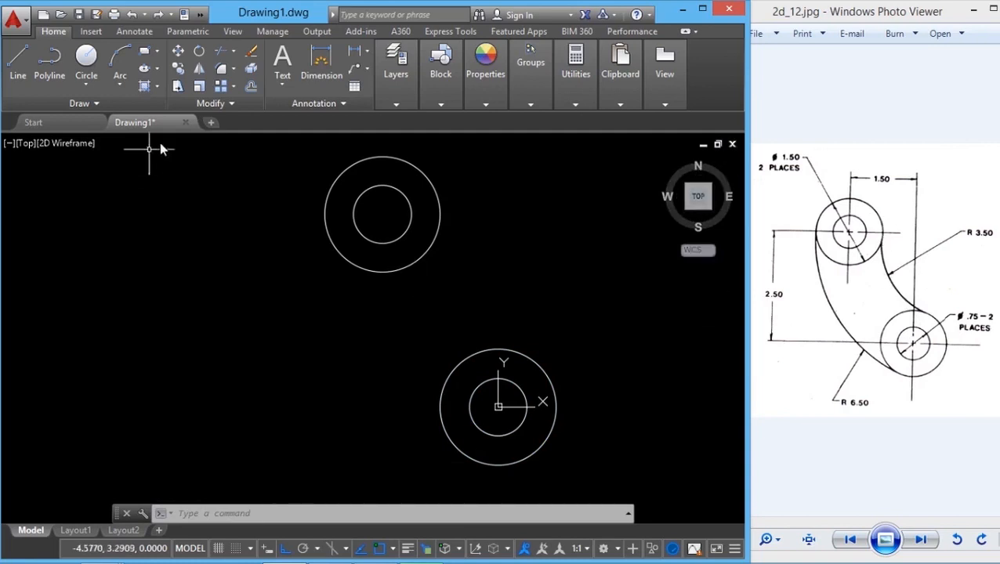
# - Fillet the upper-right sides of the two outer circles with a radius of 3.5
pyautogui.click(234, 68)
pyautogui.click(243, 96)
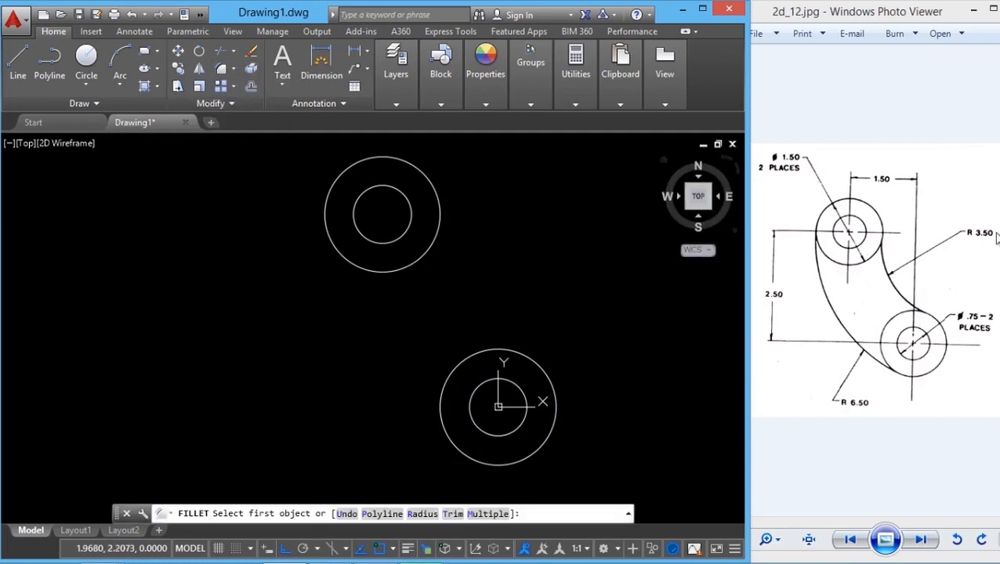
pyautogui.click(423, 514)
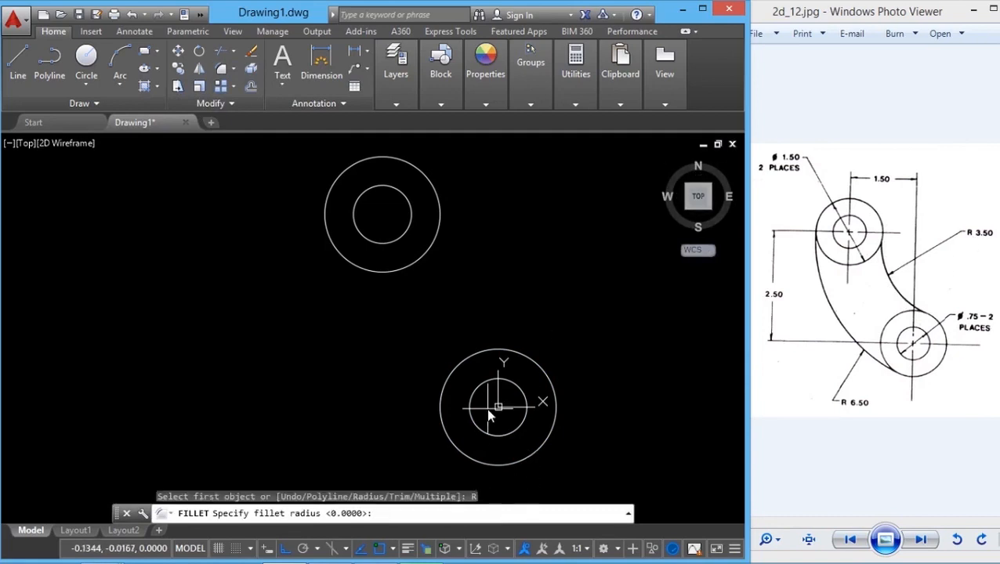
pyautogui.write('3.5')
pyautogui.press('Return')
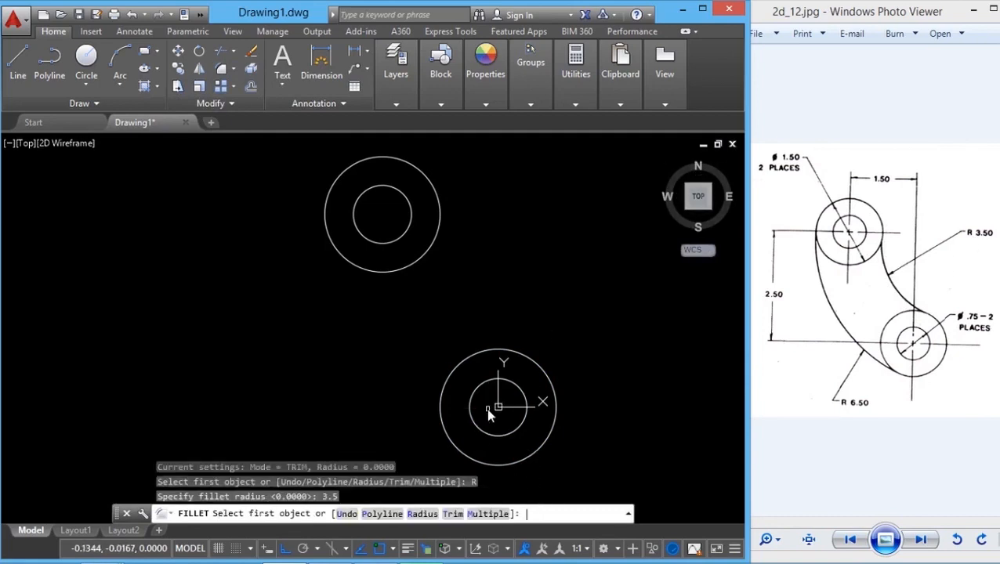
pyautogui.click(428, 179)
pyautogui.click(532, 361)
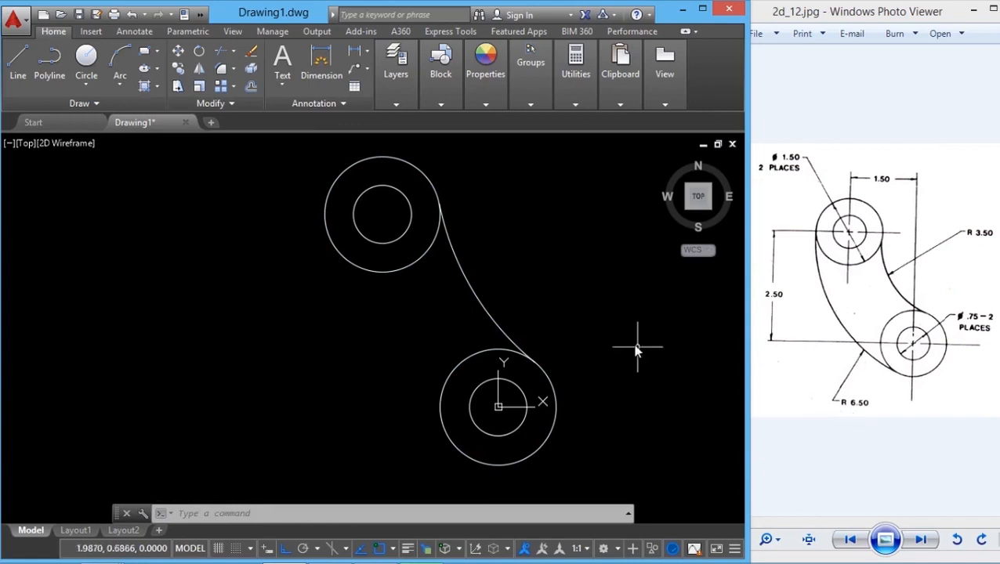
# - Try to join the lower-left sides of the two outer circles with a fillet of radius 6.5
pyautogui.click(233, 69)
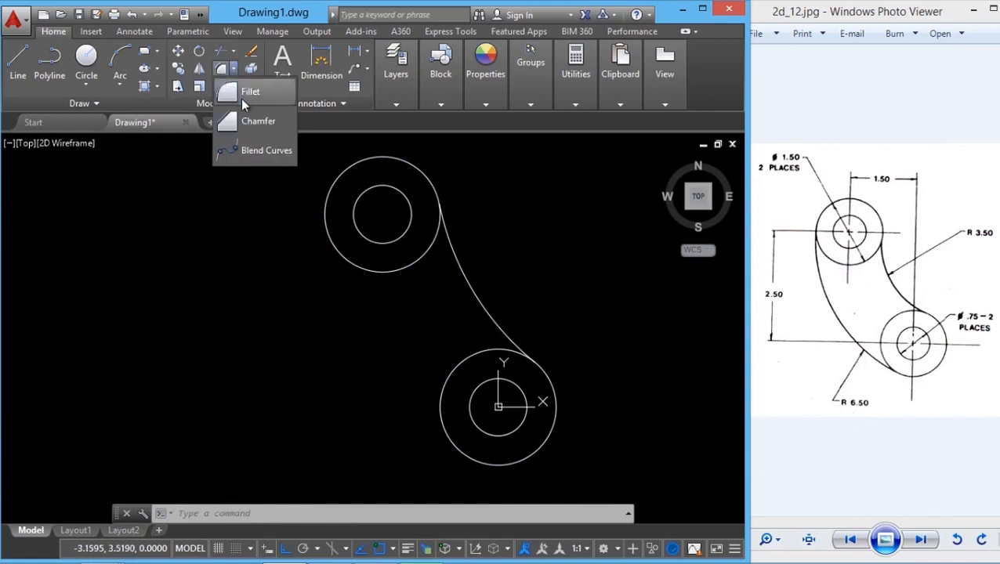
pyautogui.click(236, 135)
pyautogui.click(422, 514)
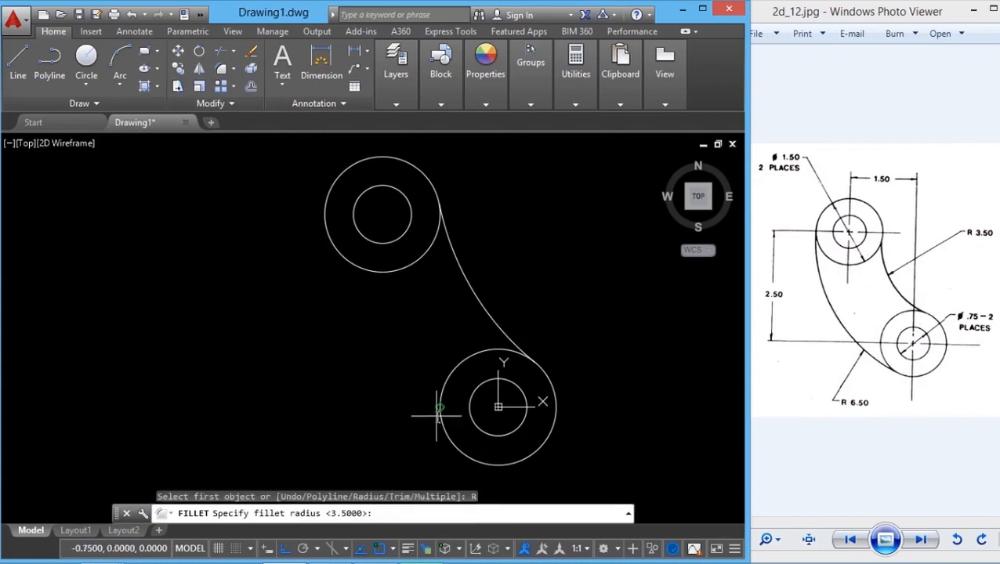
pyautogui.write('6.5')
pyautogui.press('Return')
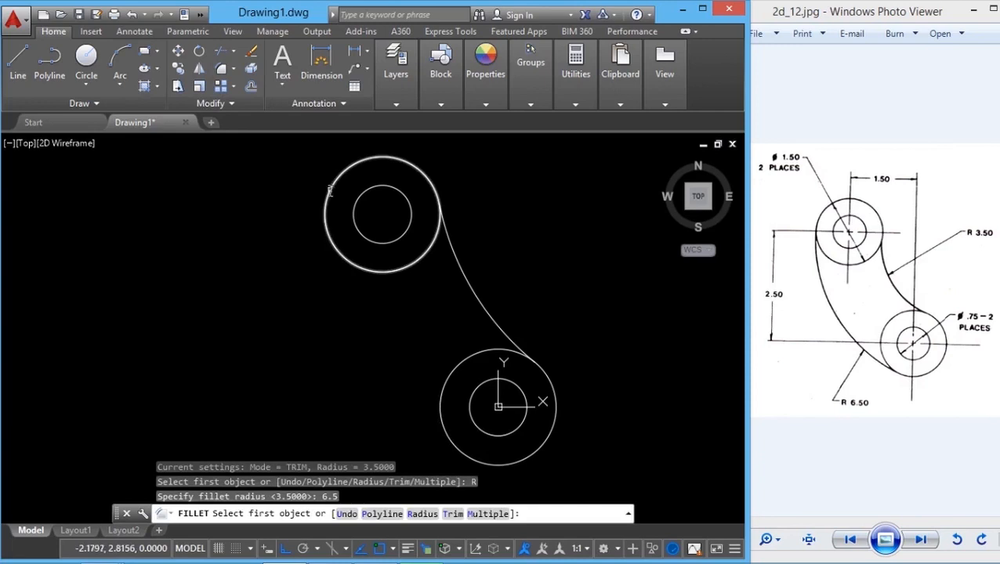
pyautogui.click(330, 193)
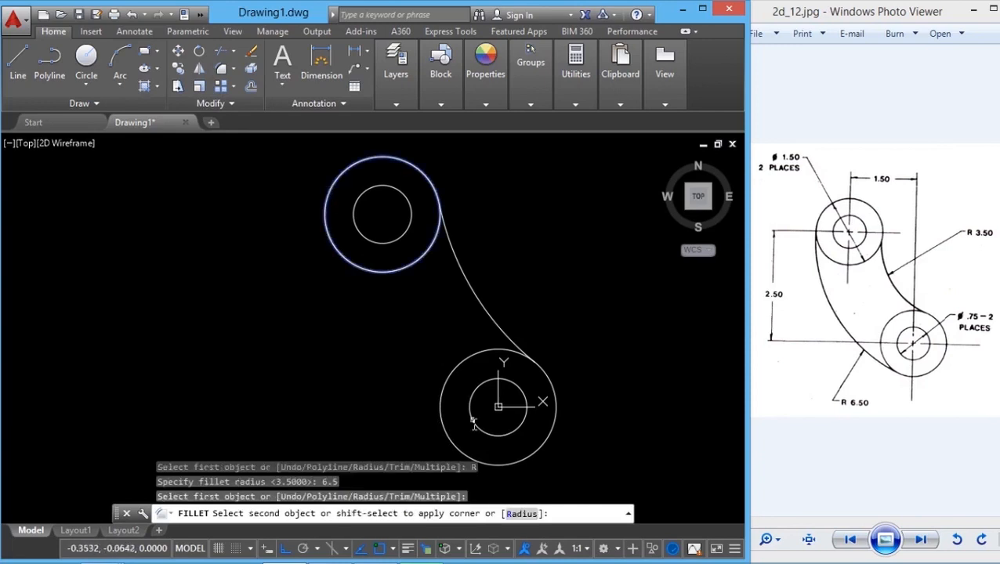
pyautogui.click(490, 467)
# - Erase the 6.5 radius fillet arc between the lower-left sides of the outer circles
pyautogui.click(422, 345)
pyautogui.click(377, 367)
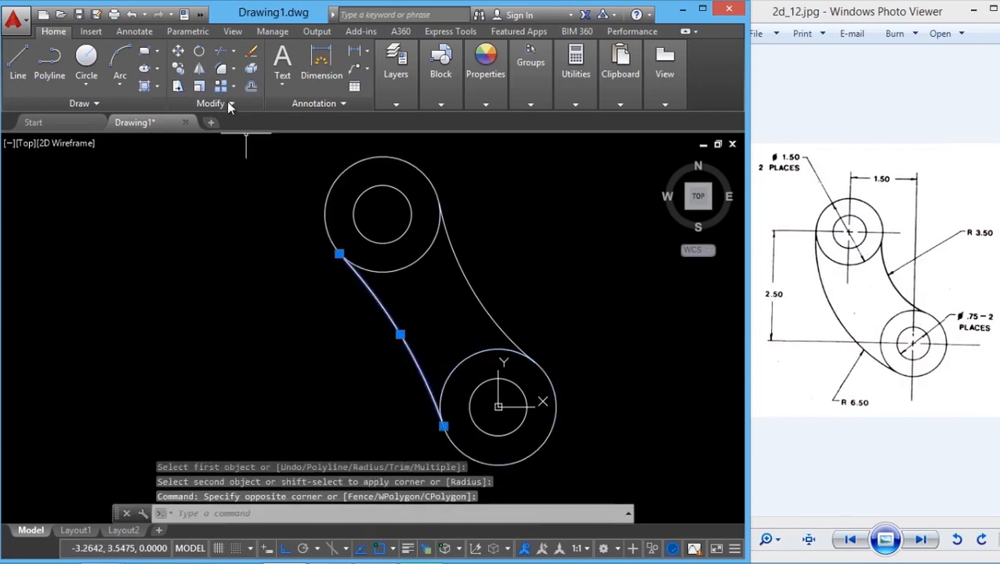
pyautogui.press('Delete')
pyautogui.press('Escape')
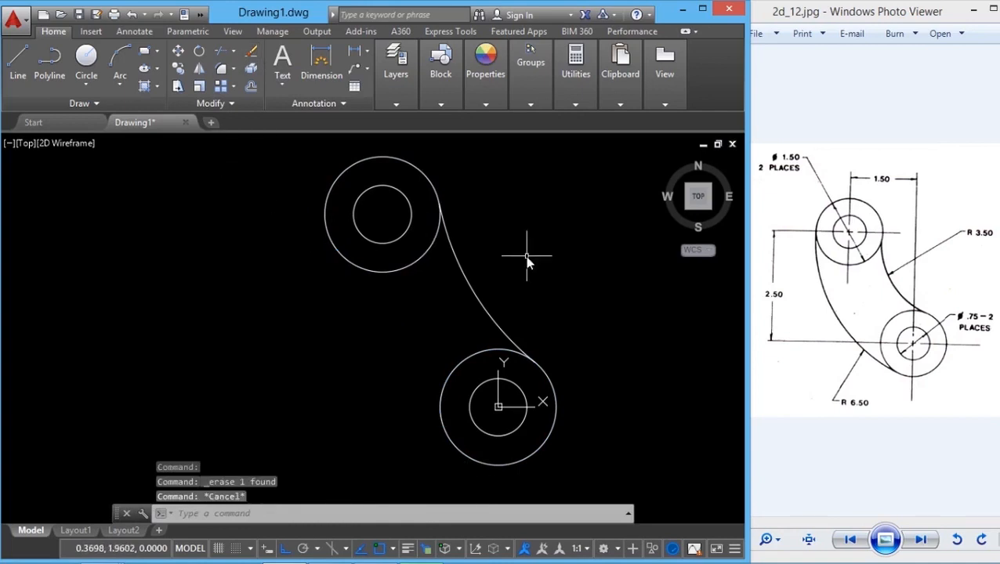
# - Draw a circle of radius 6.5 tangent to the lower-left sides of the two outer circles
pyautogui.click(87, 85)
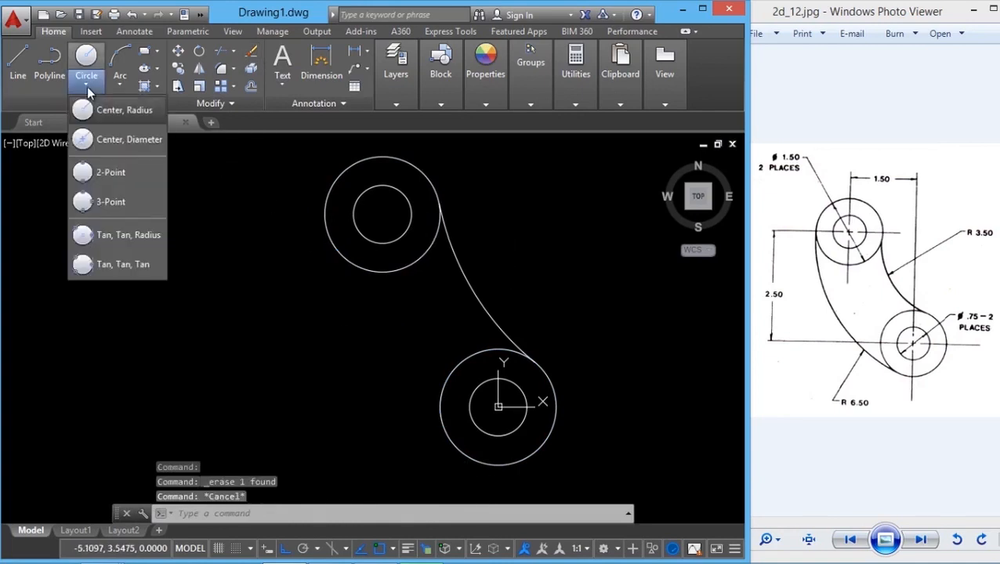
pyautogui.click(119, 236)
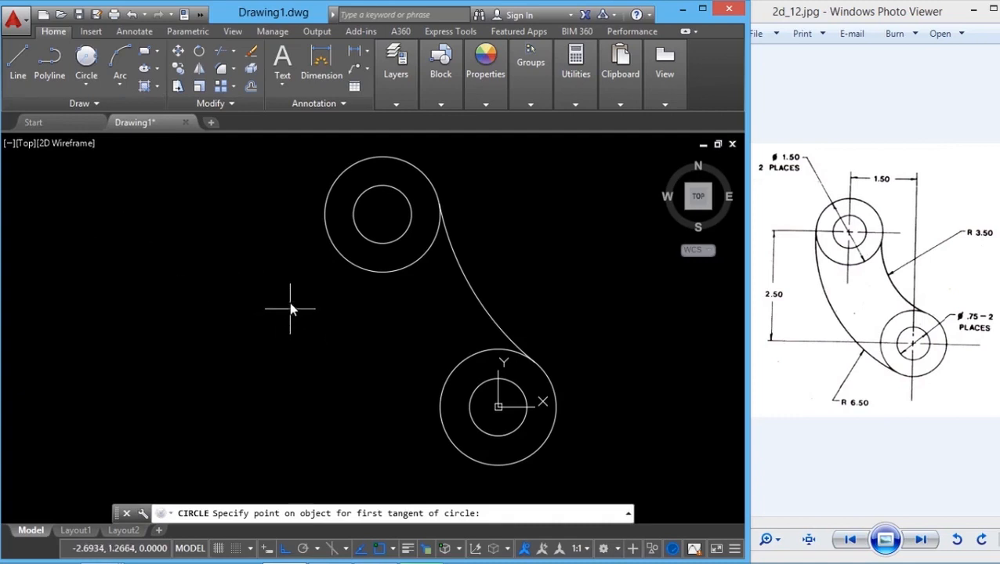
pyautogui.click(328, 208)
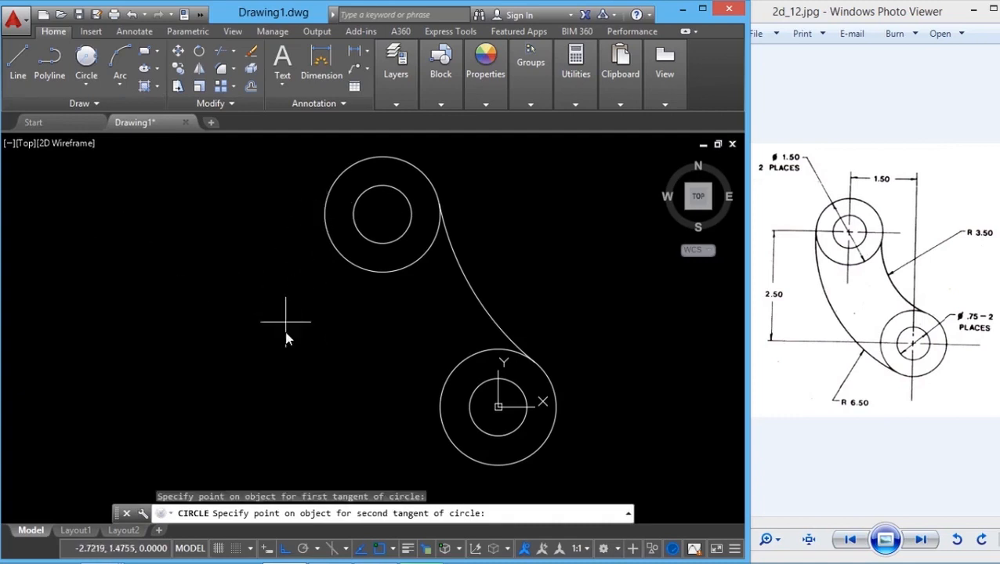
pyautogui.click(483, 476)
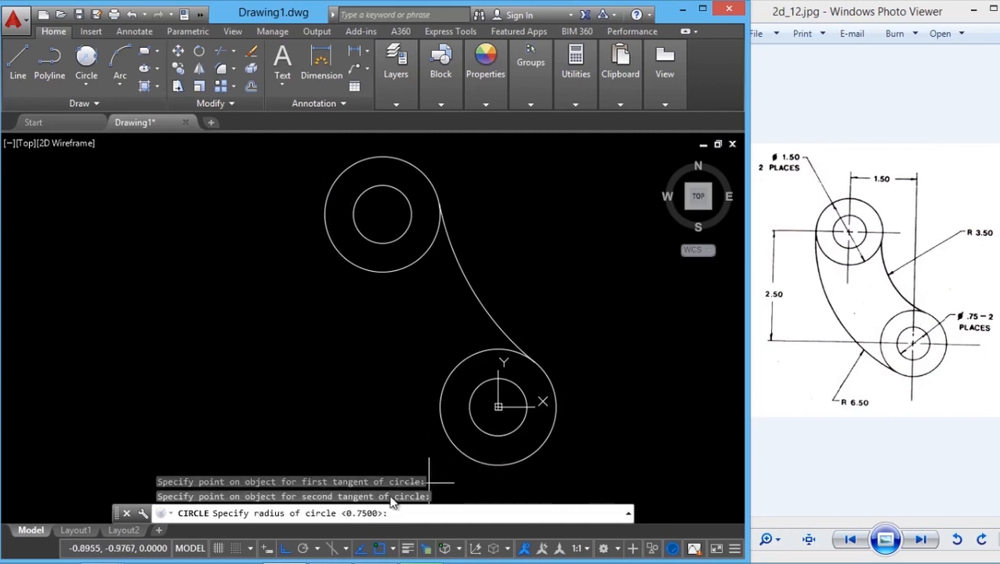
pyautogui.write('6.')
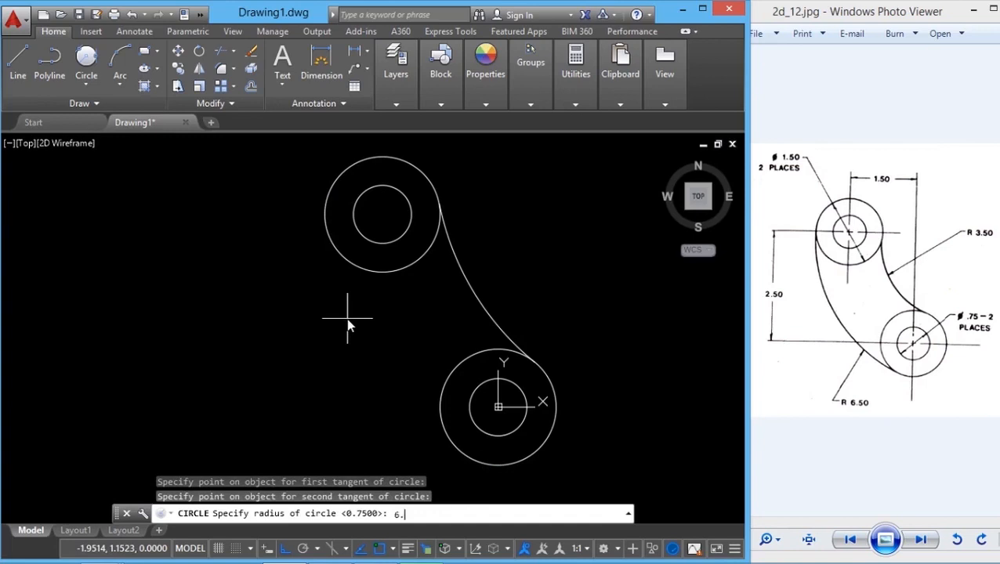
pyautogui.write('5')
pyautogui.press('Return')
pyautogui.press('Escape')
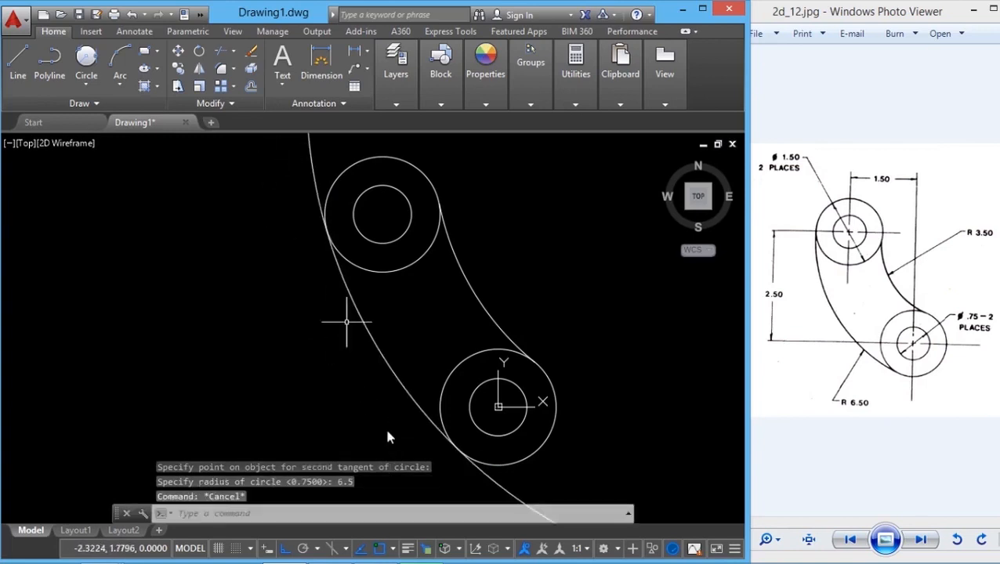
# - Trim the 6.5 radius circle with all objects as cutting edges, keeping only the lower-left arc between the two outer circles
pyautogui.scroll(-2, 311, 337)
pyautogui.scroll(-3, 311, 337)
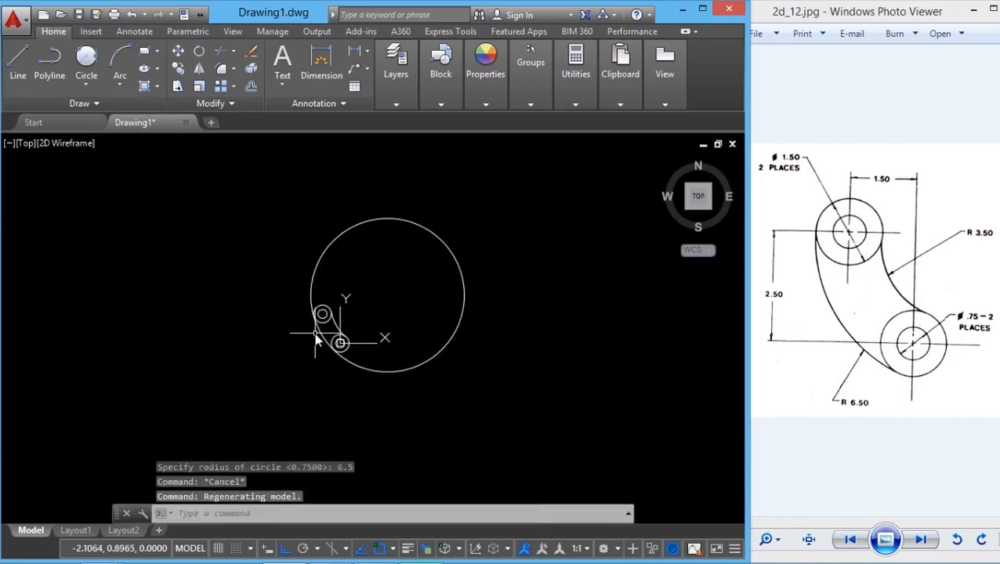
pyautogui.scroll(3, 323, 340)
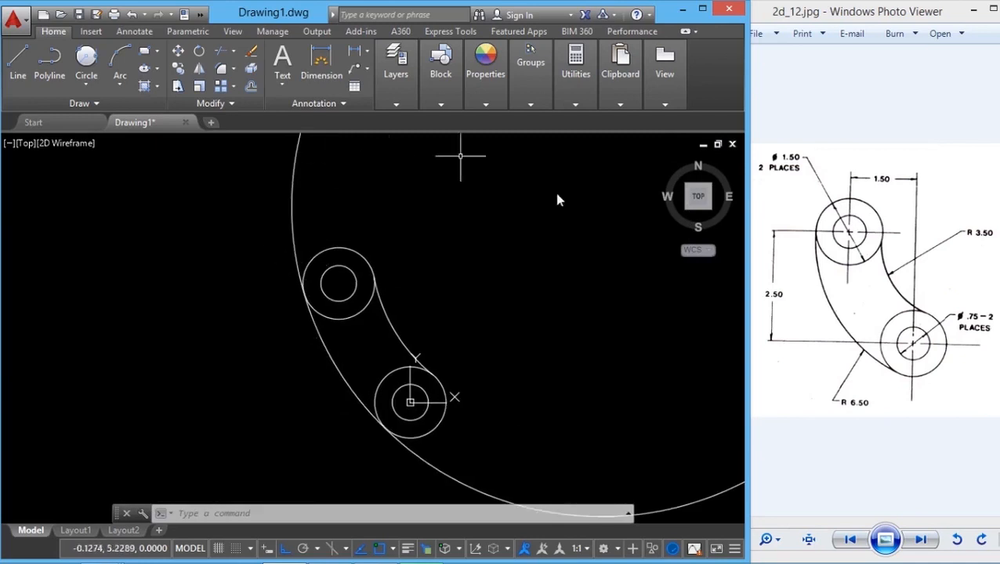
pyautogui.click(235, 53)
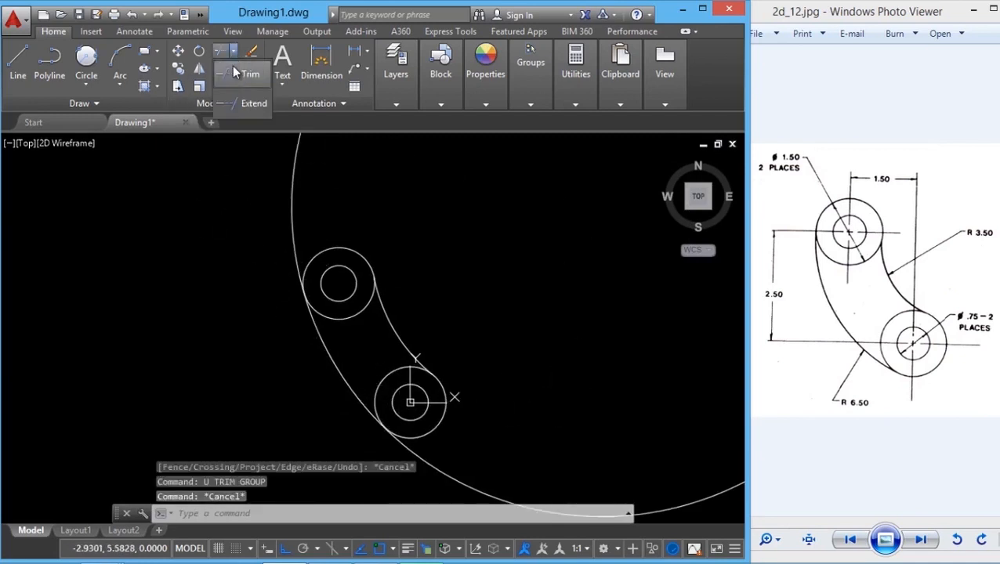
pyautogui.click(232, 65)
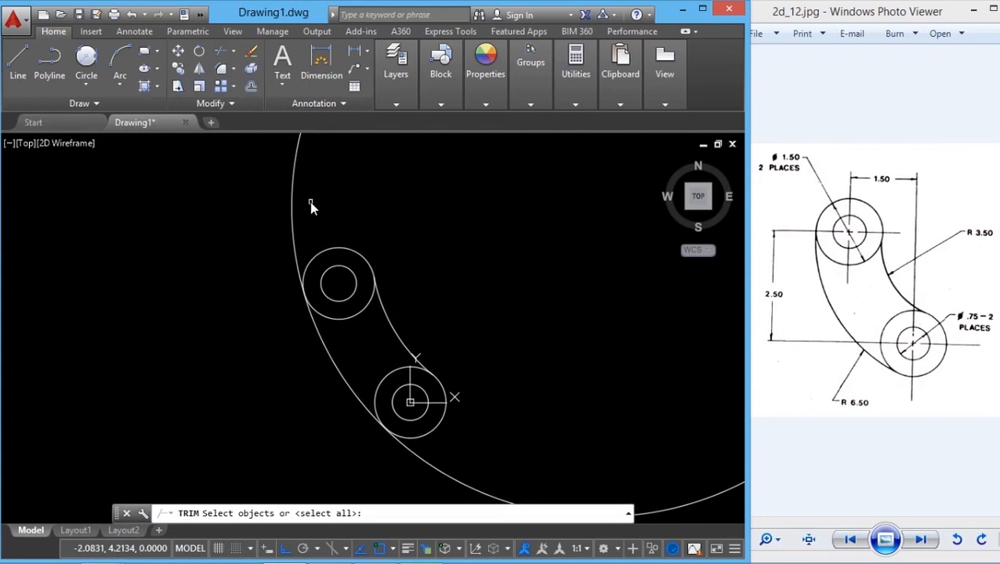
pyautogui.press('Return')
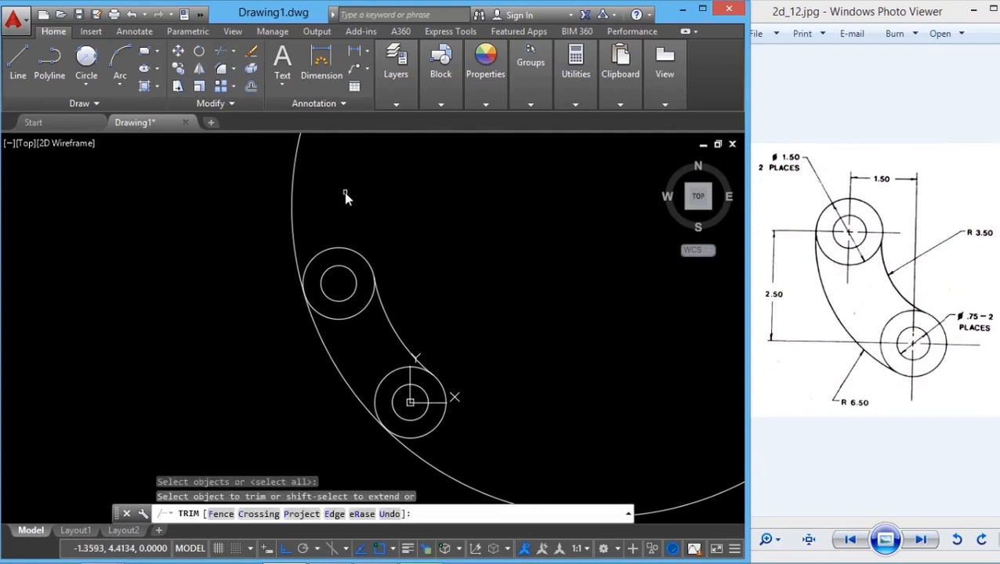
pyautogui.click(295, 212)
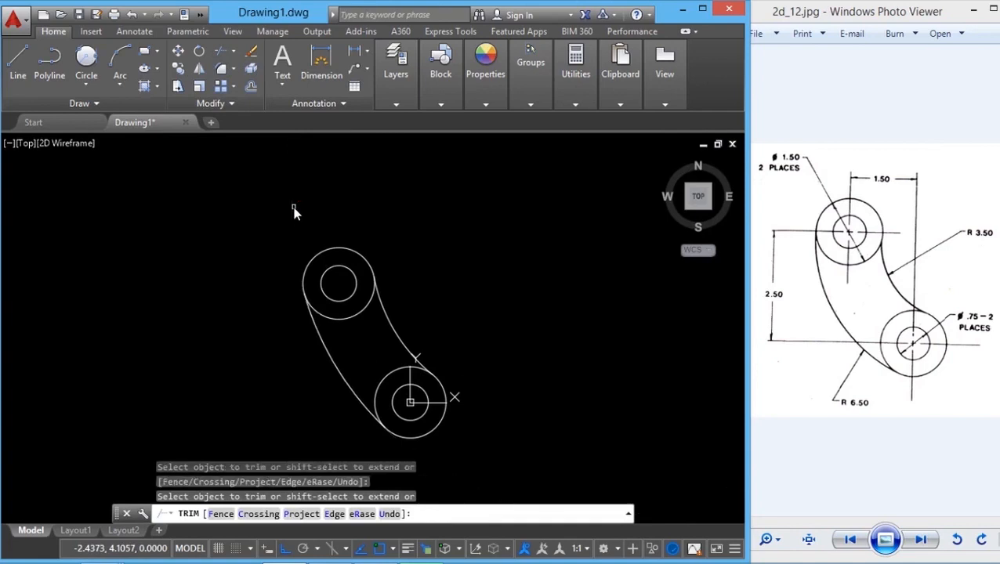
pyautogui.press('Return')
# - Open the layer properties and create two new layers named C1 and C2
pyautogui.scroll(2, 366, 385)
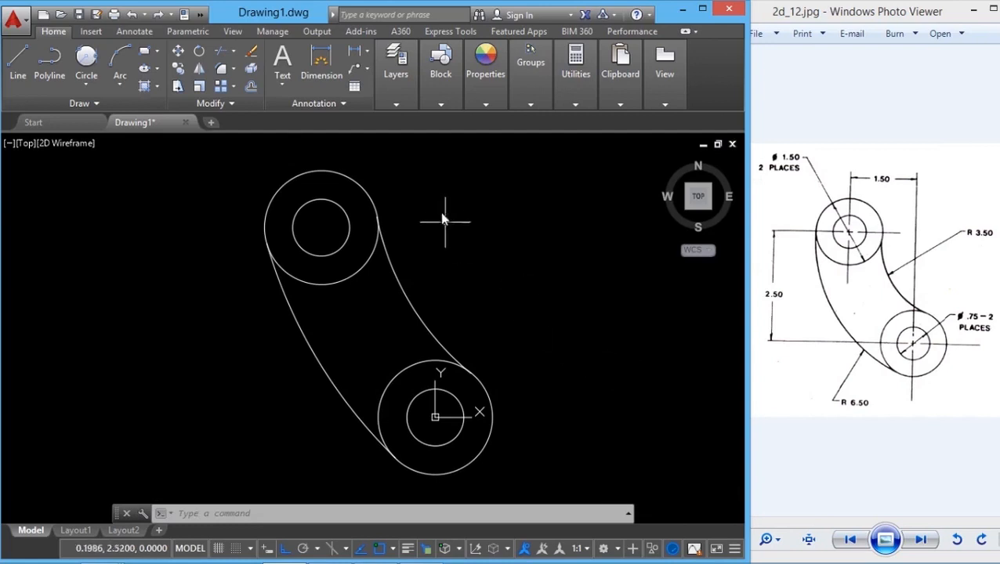
pyautogui.click(397, 105)
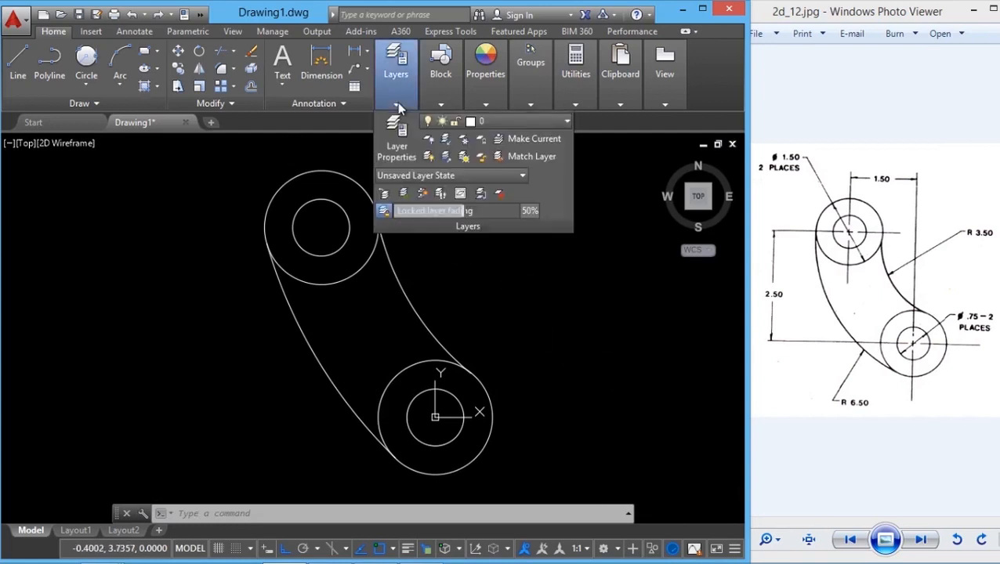
pyautogui.click(400, 153)
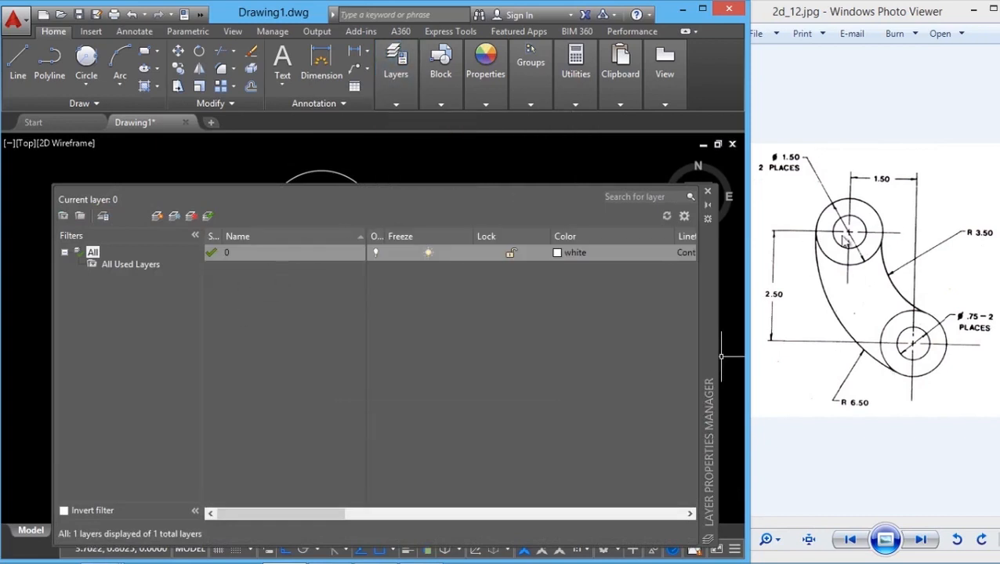
pyautogui.click(157, 215)
pyautogui.write('1')
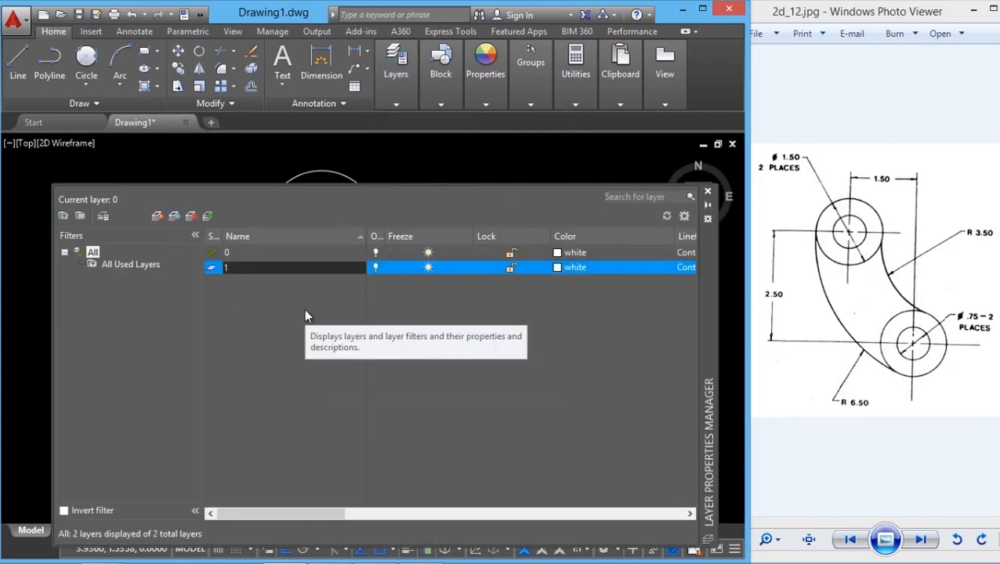
pyautogui.write('C')
pyautogui.click(157, 216)
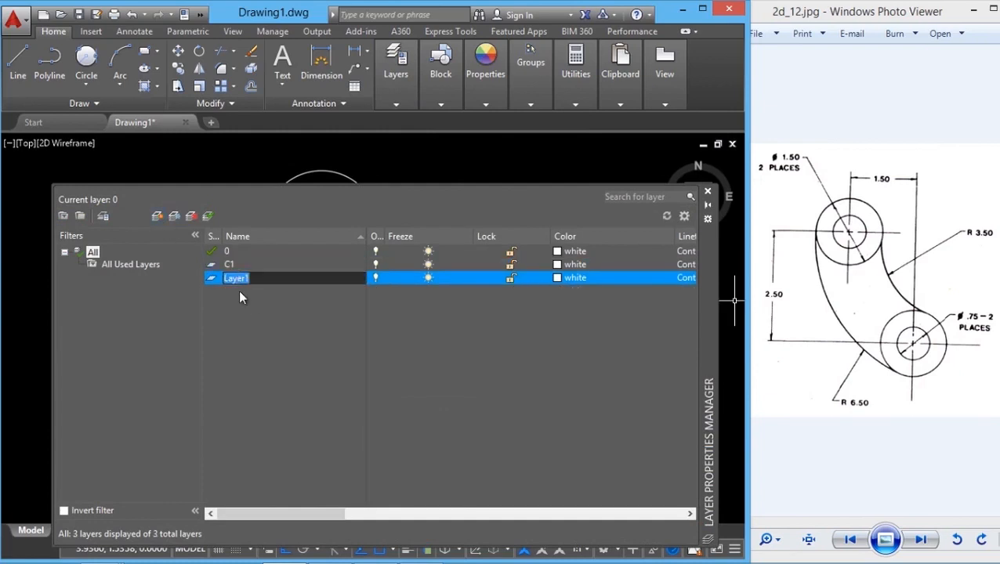
pyautogui.press('BackSpace')
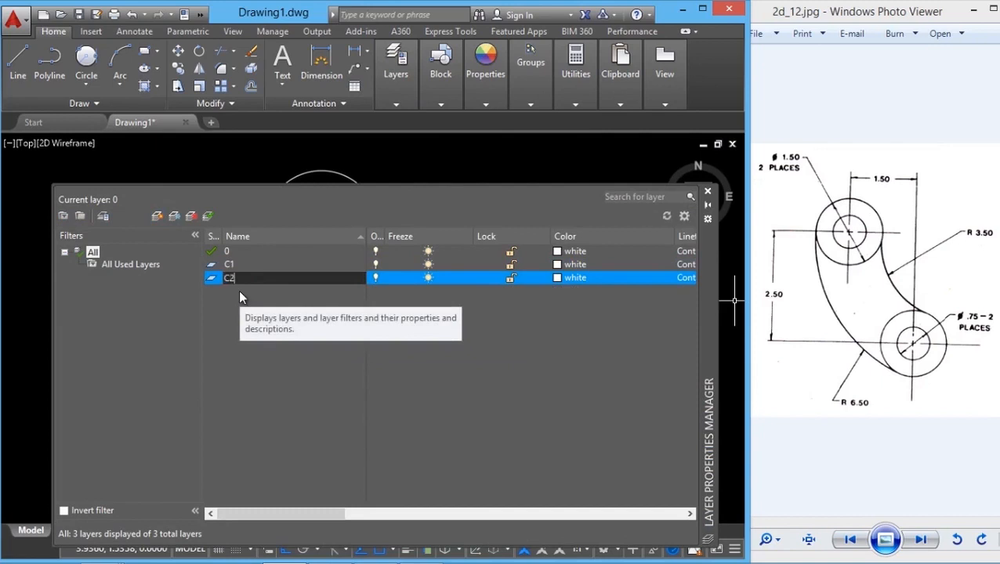
pyautogui.write('C2')
# - Create four more layers named C3, C4, C5 and C6
pyautogui.click(158, 214)
pyautogui.write('C')
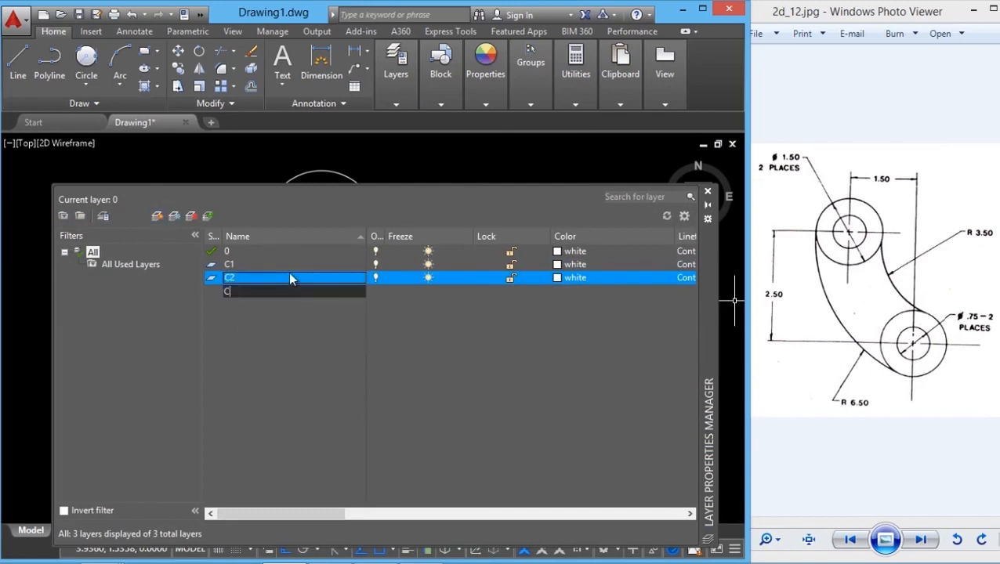
pyautogui.write('3,C4,C5')
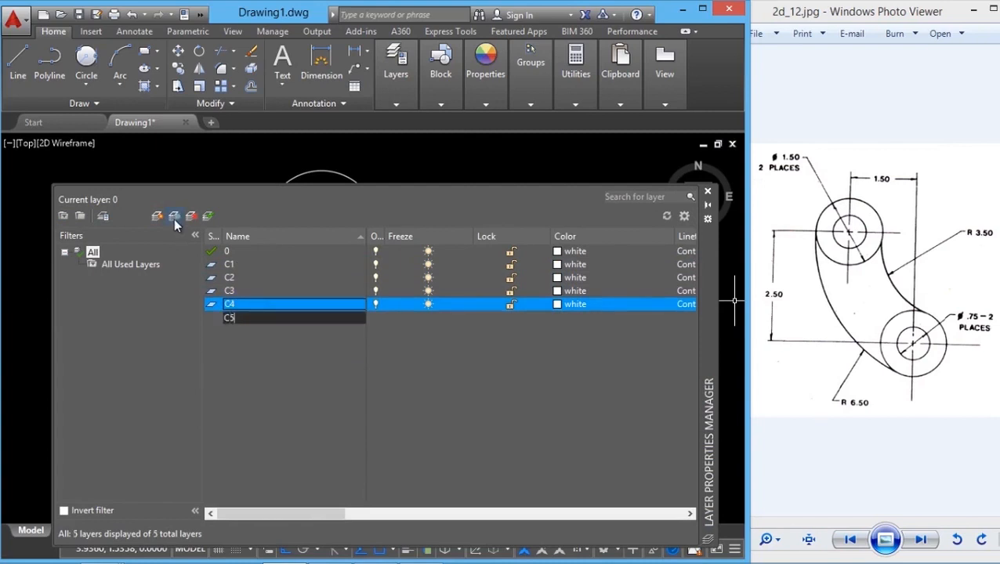
pyautogui.click(156, 217)
pyautogui.write('C')
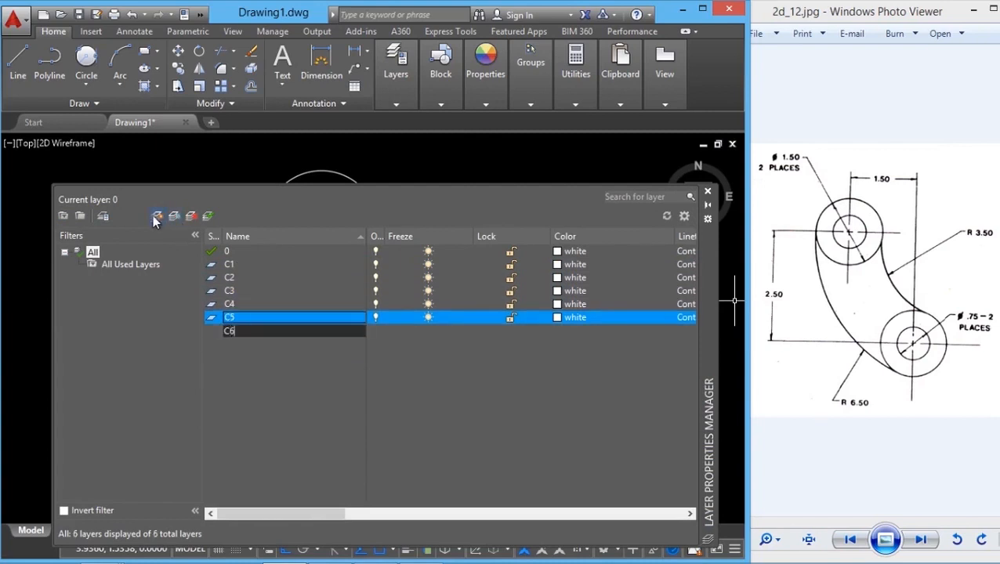
pyautogui.write('6')
pyautogui.press('Return')
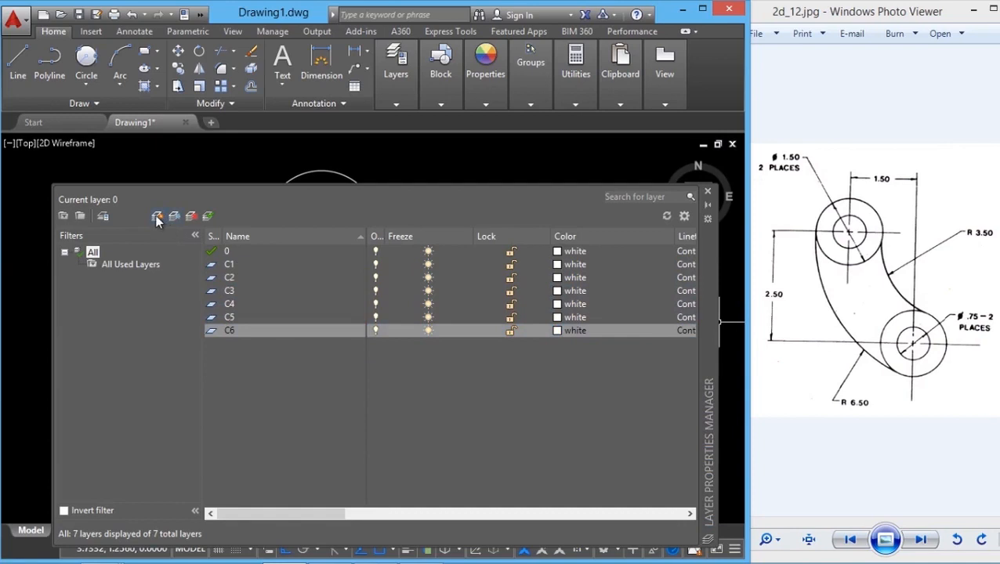
# - Create two further layers named A1 and A2
pyautogui.click(157, 217)
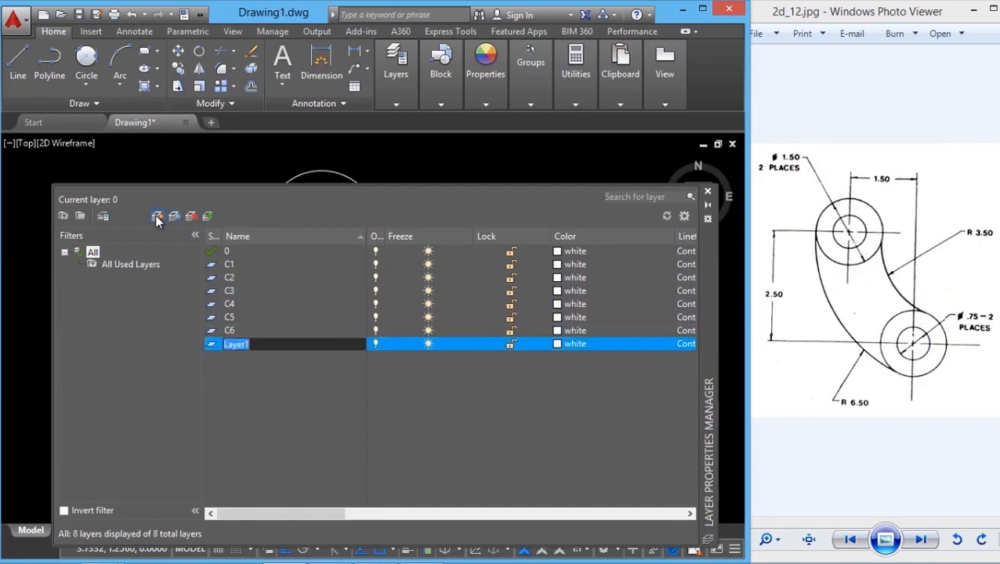
pyautogui.write('A1')
pyautogui.press('Return')
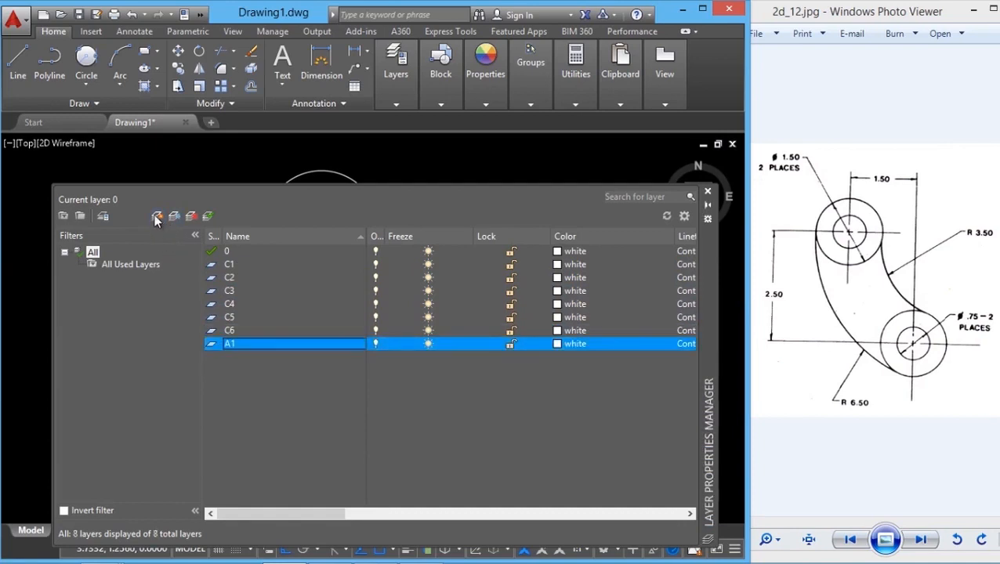
pyautogui.click(156, 217)
pyautogui.write('A2')
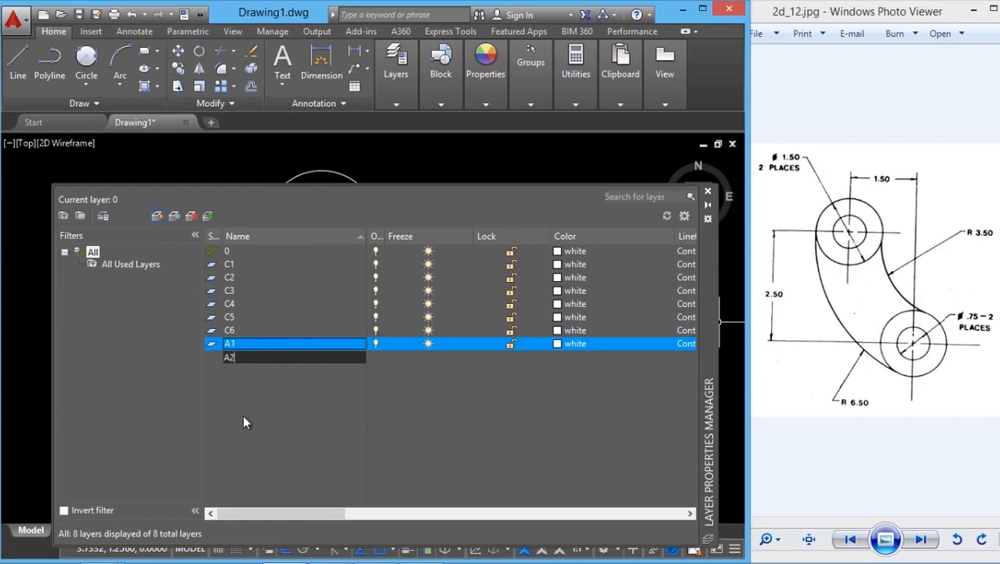
pyautogui.press('Return')
# - Make C1 the current layer and set the layer colours: C1 to 11, C2 to 82, C3 to 222 and C4 to 50
pyautogui.doubleClick(258, 291)
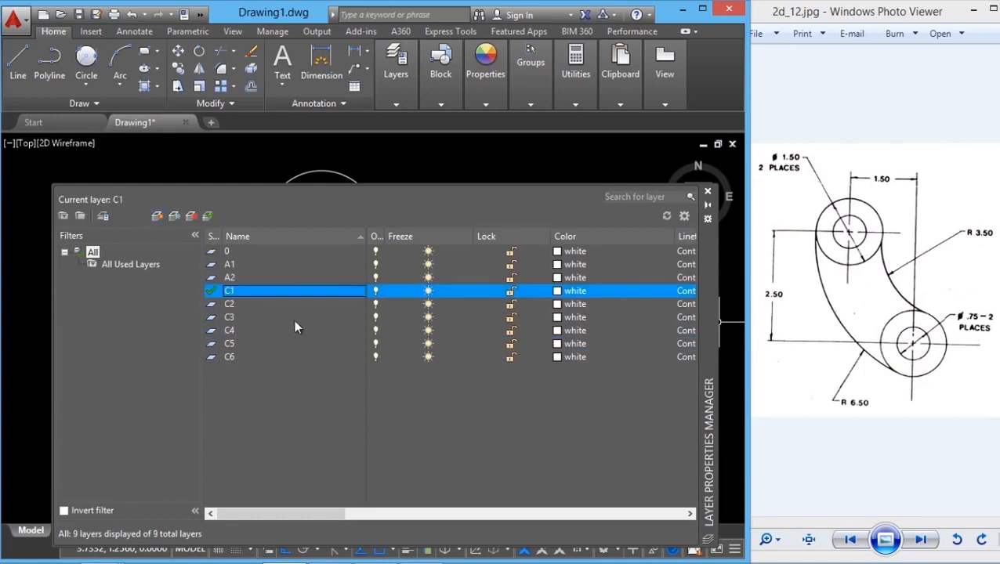
pyautogui.click(557, 292)
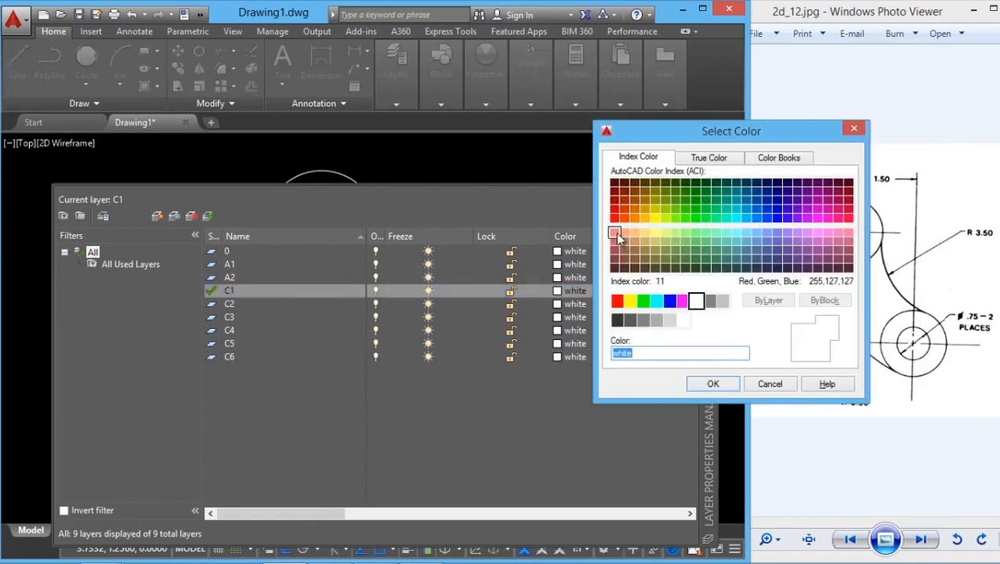
pyautogui.click(616, 235)
pyautogui.click(709, 384)
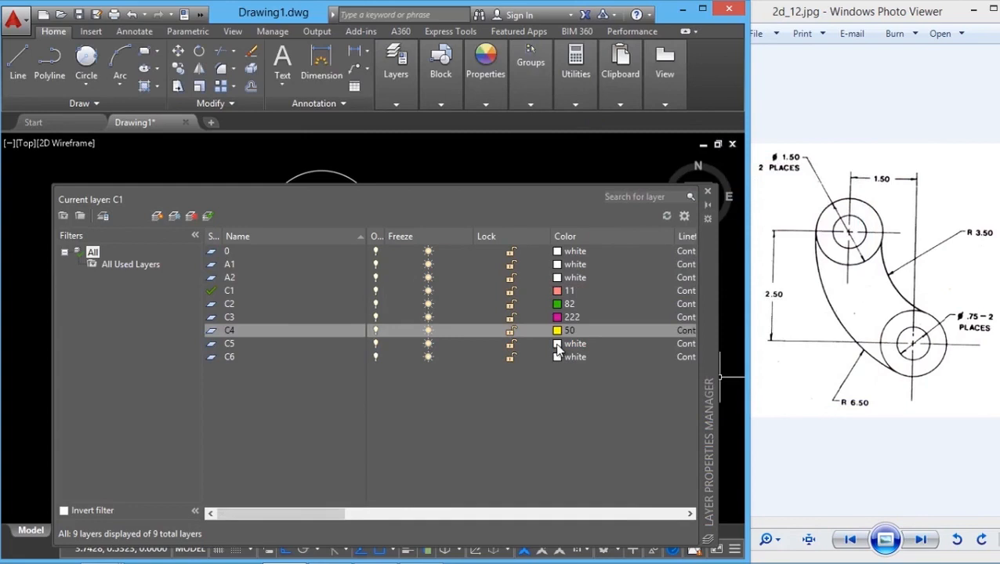
# - Set the layer colours of C5 to 161, C6 to 32, A1 to 235 and A2 to 53, and close the layer properties
pyautogui.click(557, 345)
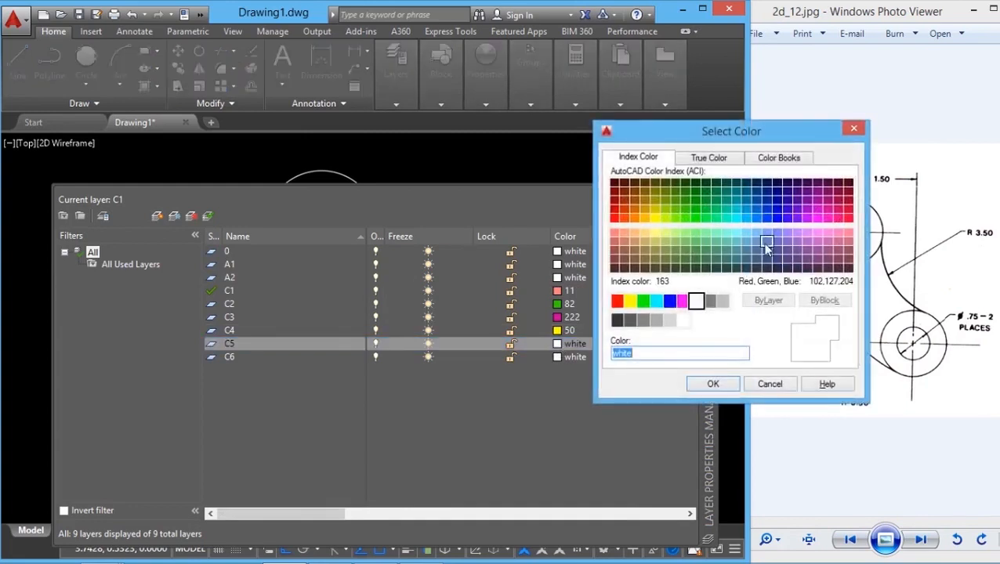
pyautogui.click(766, 236)
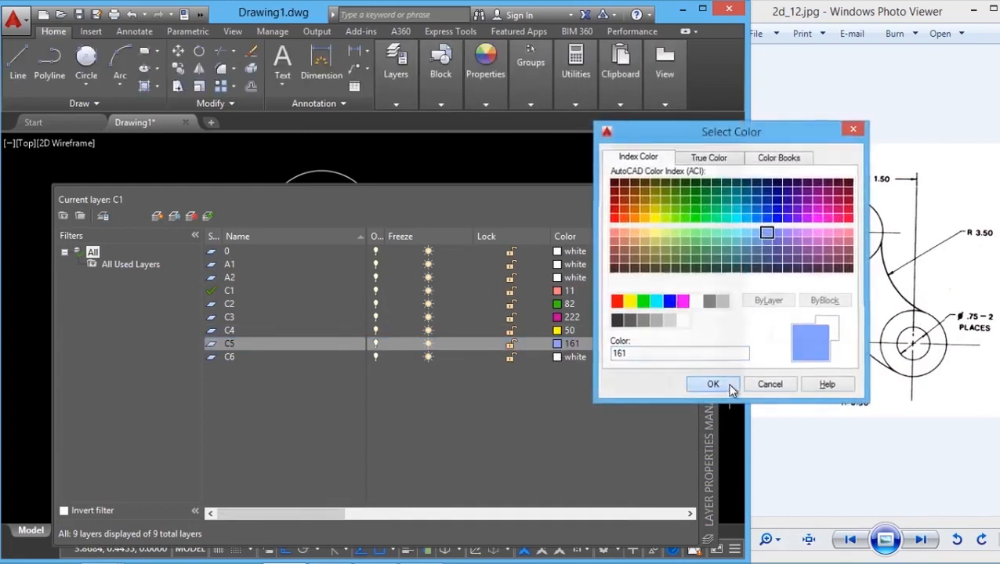
pyautogui.click(715, 385)
pyautogui.click(556, 357)
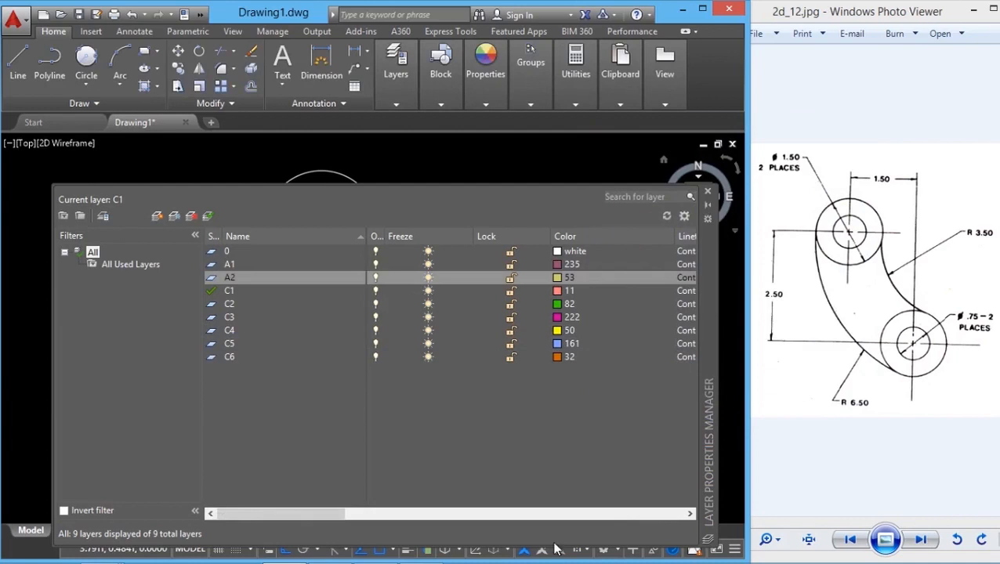
pyautogui.click(708, 192)
# - Assign the inner circle of the upper pair to layer C1
pyautogui.click(336, 251)
pyautogui.click(396, 91)
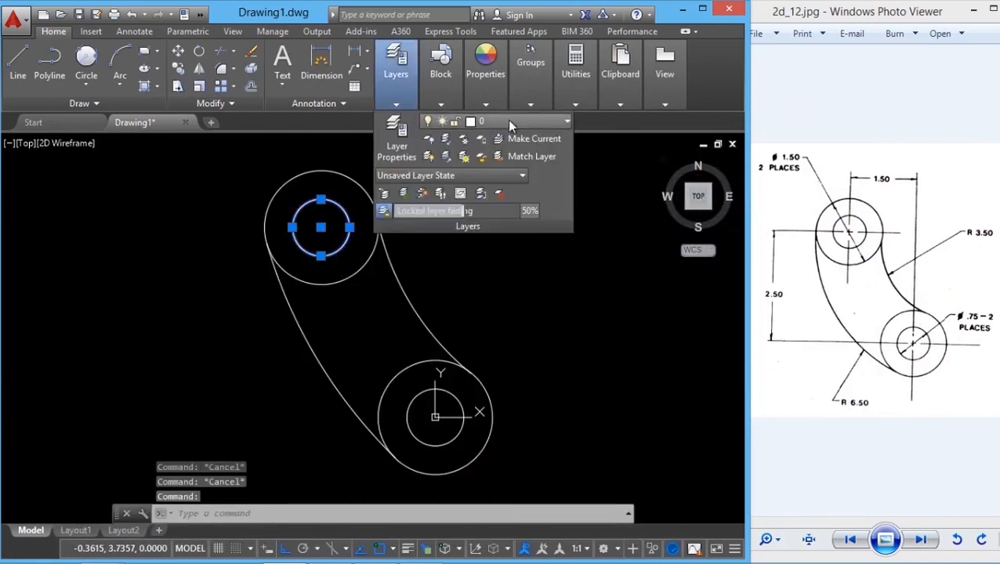
pyautogui.click(509, 120)
pyautogui.click(505, 197)
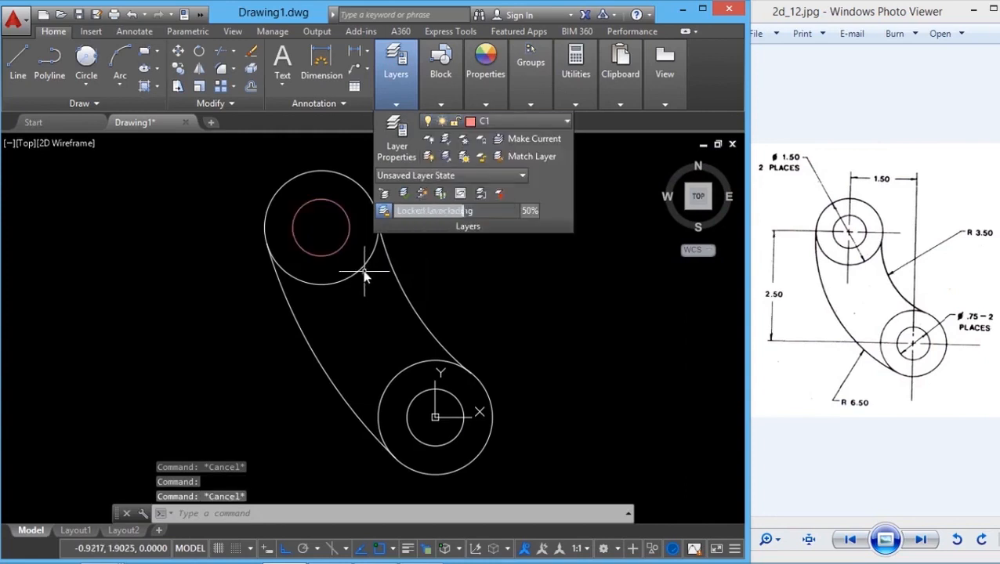
# - Assign the outer circle of the upper pair to layer C2
pyautogui.click(372, 247)
pyautogui.click(474, 106)
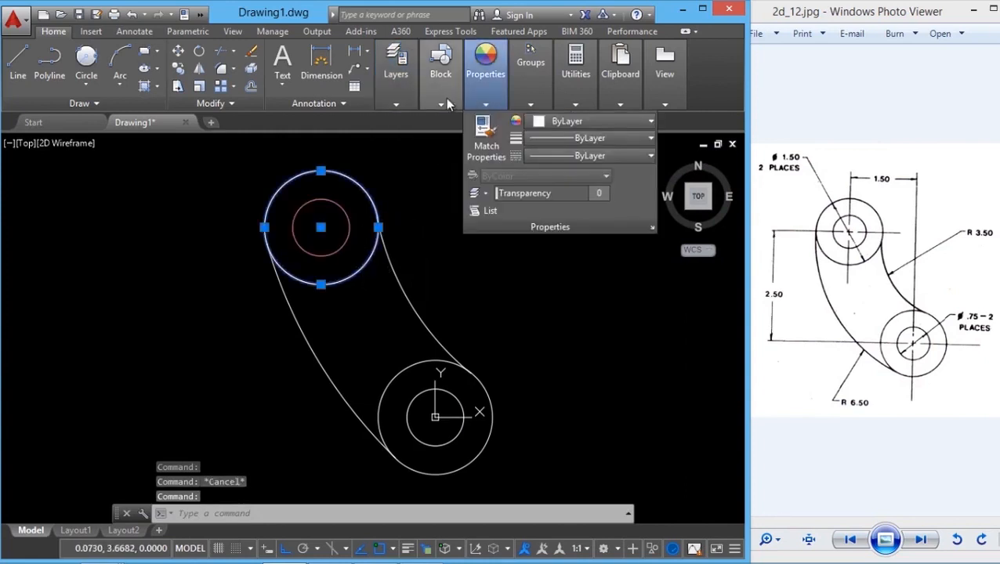
pyautogui.click(530, 104)
pyautogui.click(390, 98)
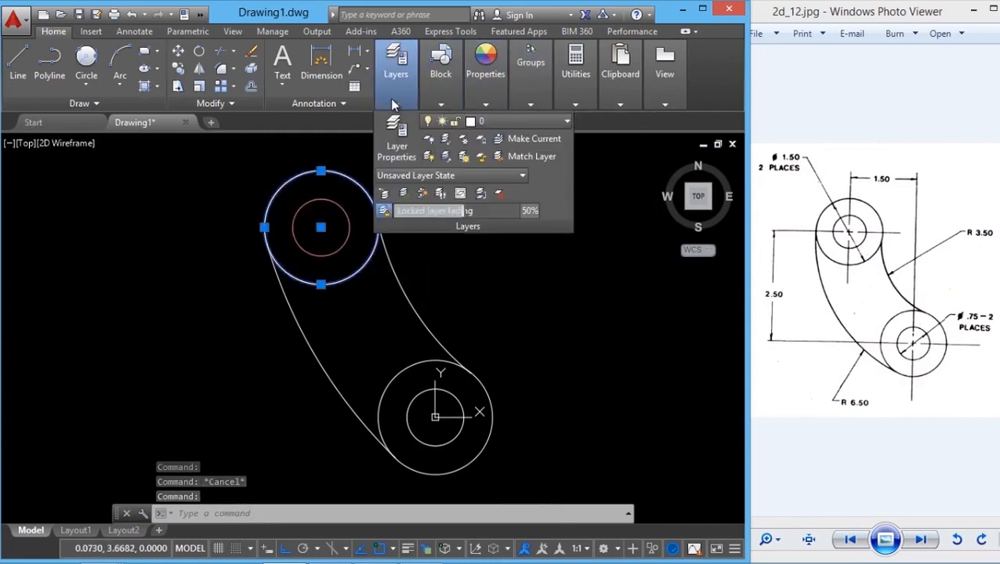
pyautogui.click(492, 122)
pyautogui.click(490, 209)
pyautogui.press('Escape')
# - Assign the outer circle of the lower pair to layer C3
pyautogui.click(427, 366)
pyautogui.click(397, 104)
pyautogui.click(497, 121)
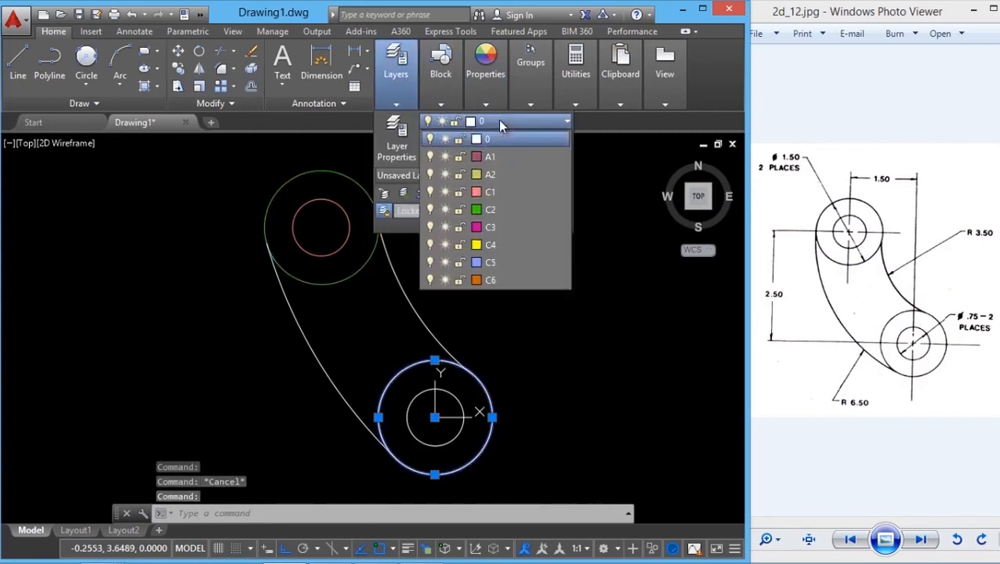
pyautogui.click(490, 229)
pyautogui.press('Escape')
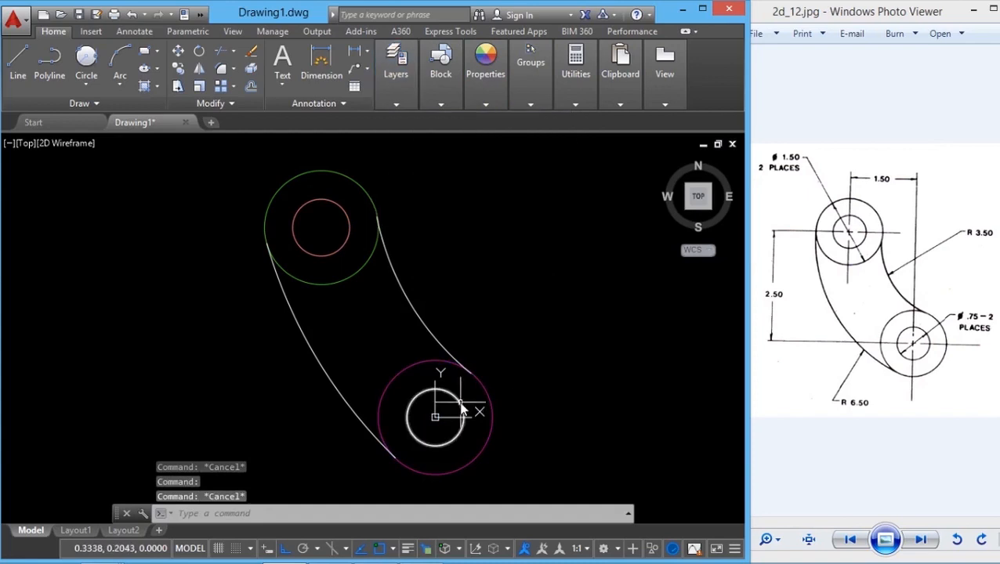
# - Assign the inner circle of the lower pair to layer C4
pyautogui.click(460, 402)
pyautogui.click(397, 104)
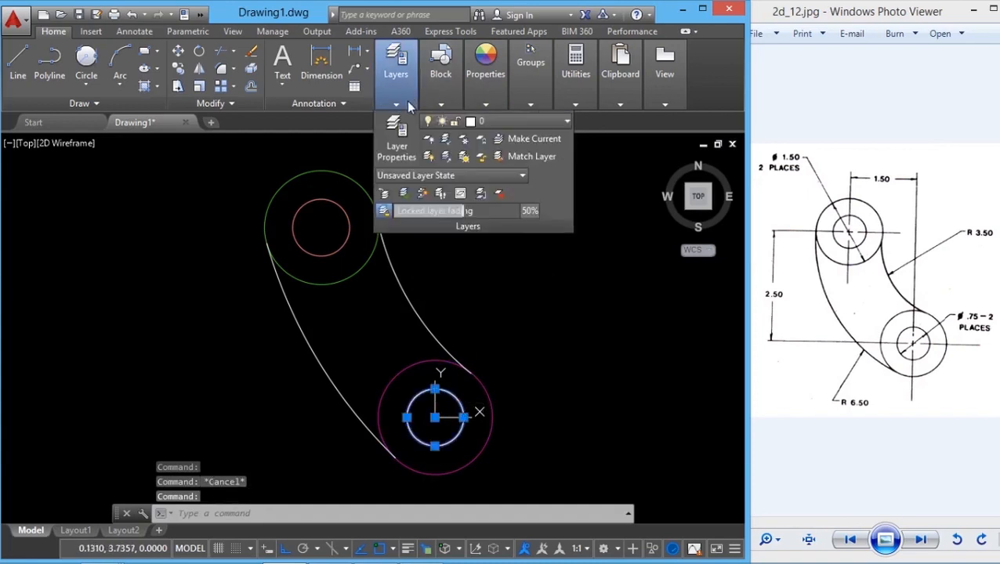
pyautogui.click(509, 126)
pyautogui.click(499, 244)
pyautogui.press('Escape')
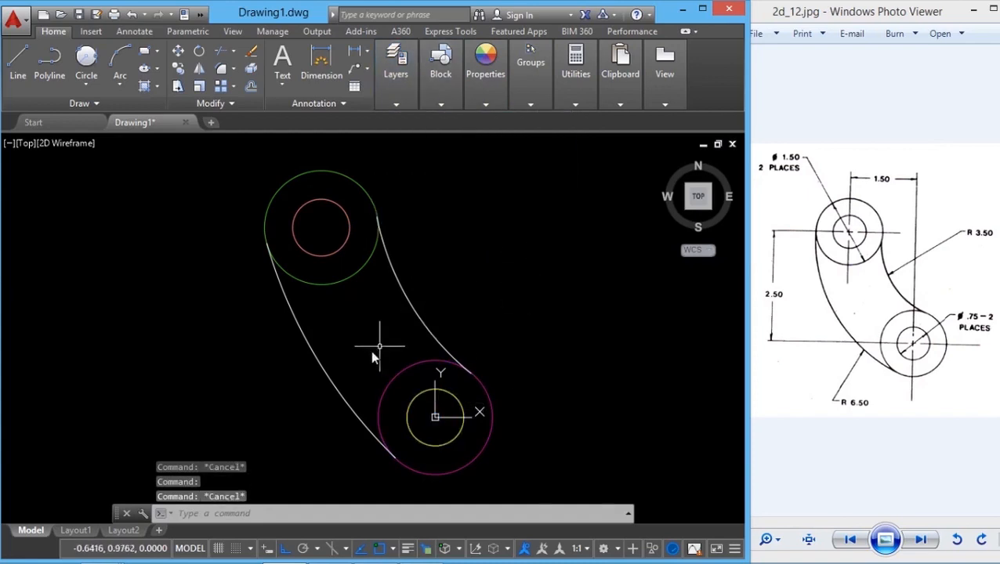
# - Assign the R6.50 arc on the outer side of the link to layer A1
pyautogui.click(326, 370)
pyautogui.click(320, 384)
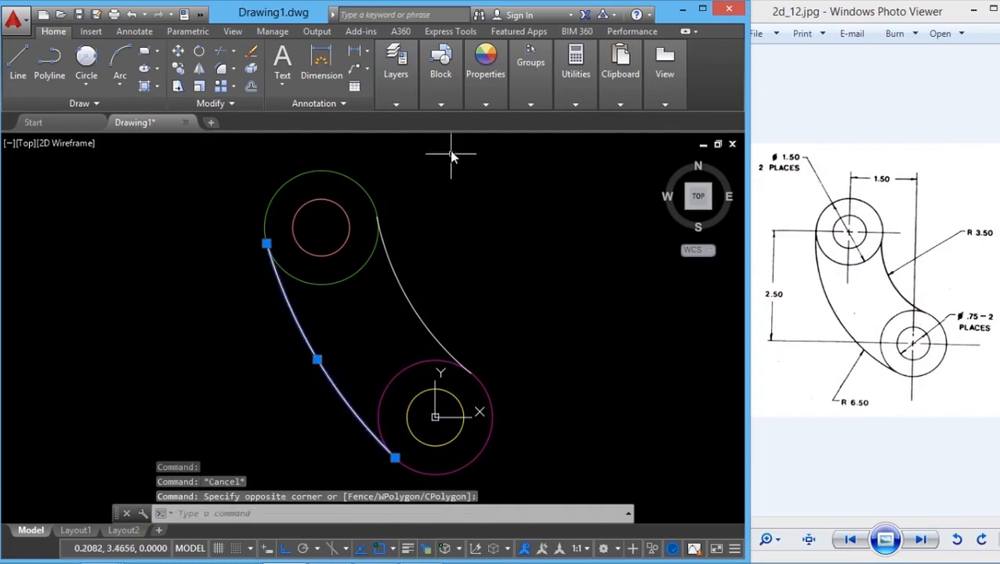
pyautogui.click(402, 100)
pyautogui.click(497, 121)
pyautogui.click(496, 164)
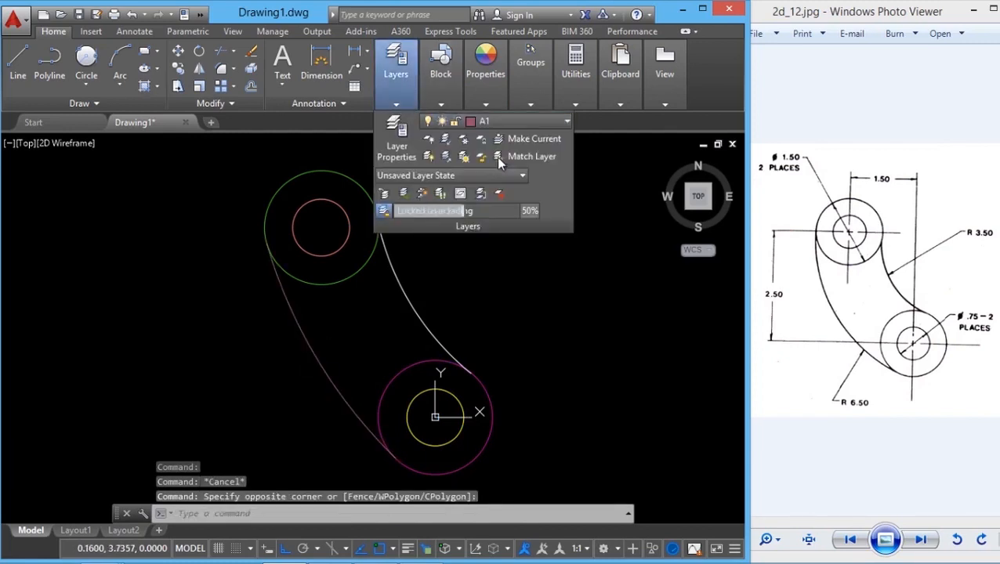
pyautogui.press('Escape')
# - Assign the R3.50 arc on the inner side of the link to layer A2
pyautogui.click(418, 318)
pyautogui.click(396, 63)
pyautogui.click(497, 121)
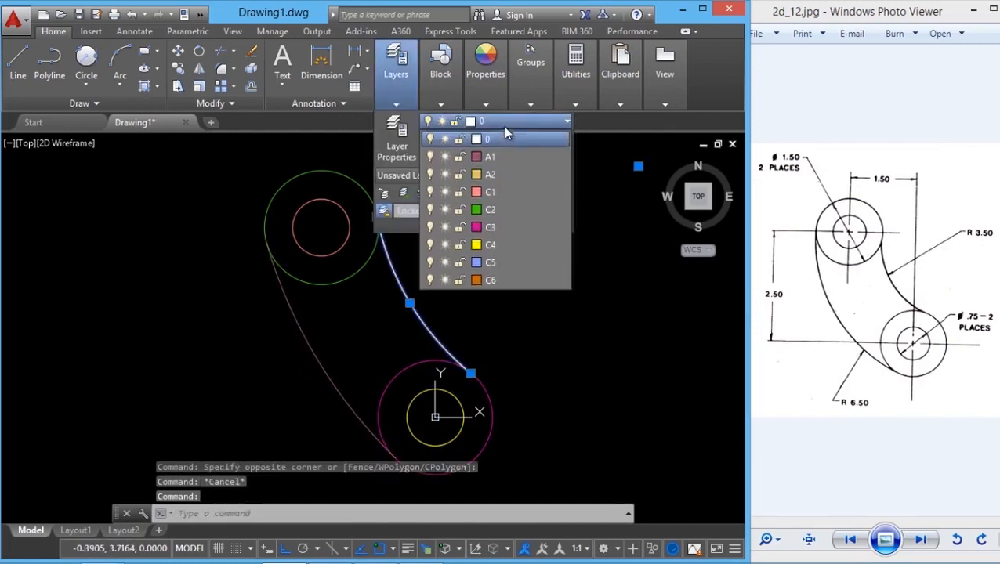
pyautogui.click(492, 181)
pyautogui.press('Escape')
pyautogui.click(614, 345)
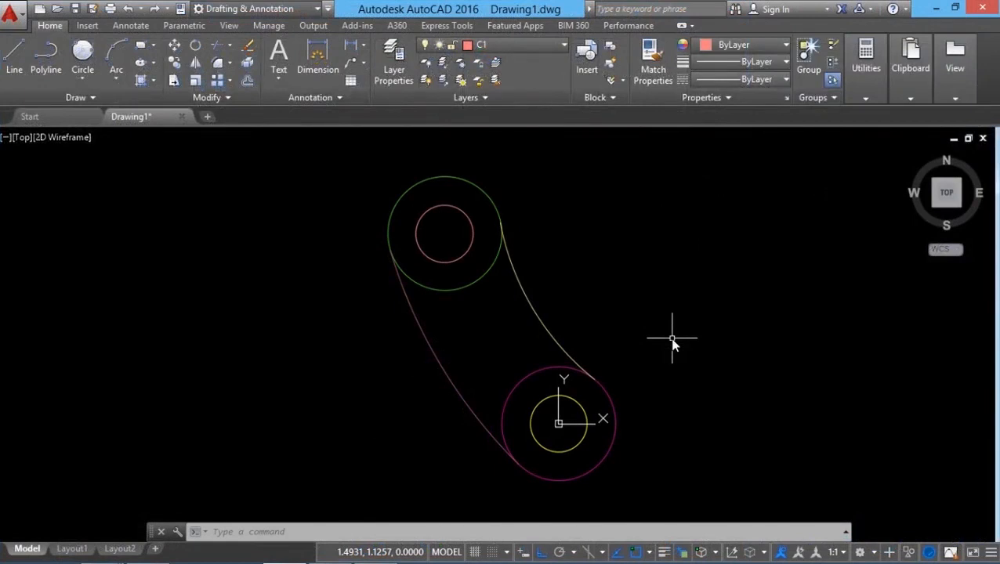
# - Turn off layer C2 by picking the upper outer circle, and turn all layers back on
pyautogui.click(538, 306)
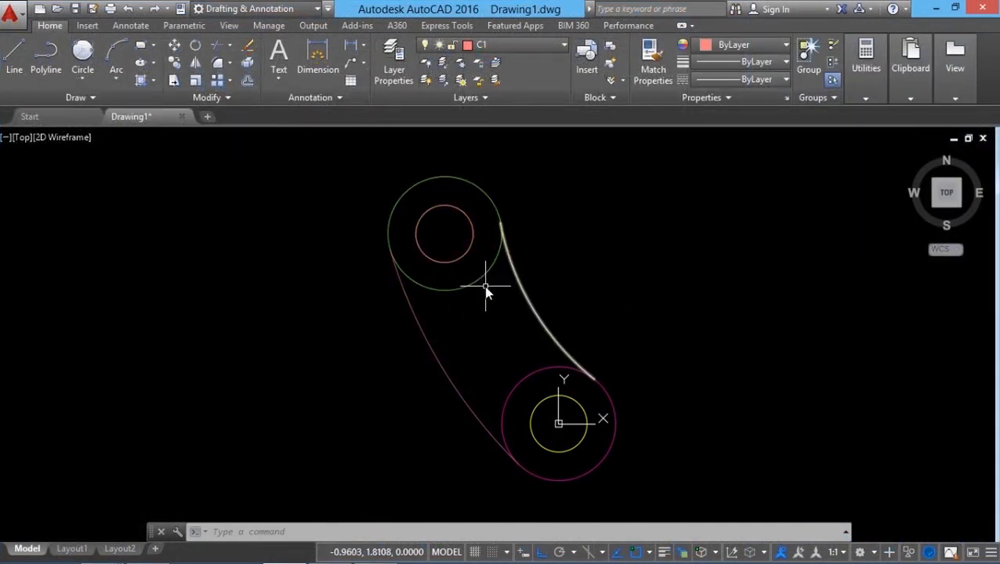
pyautogui.click(426, 66)
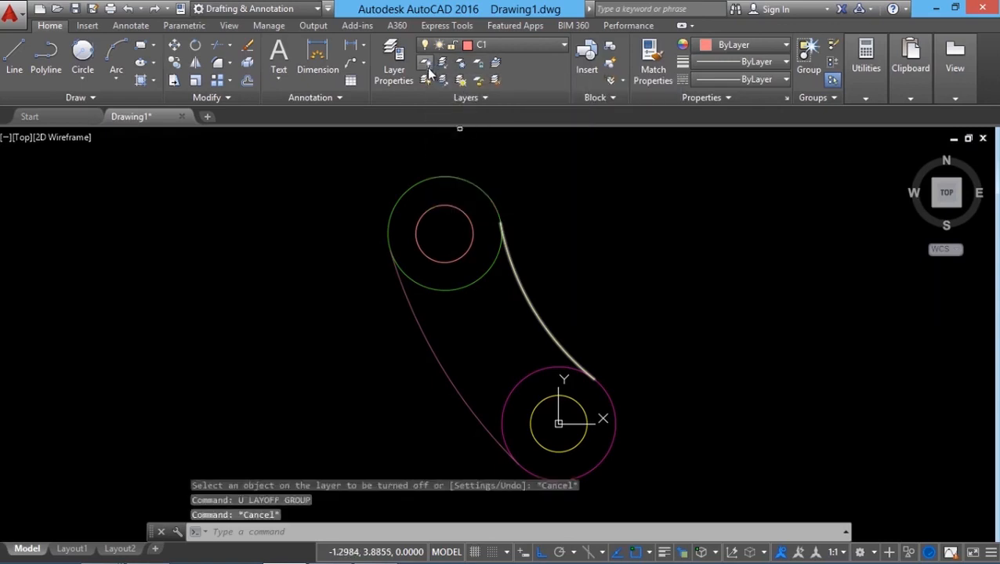
pyautogui.click(451, 179)
pyautogui.press('Return')
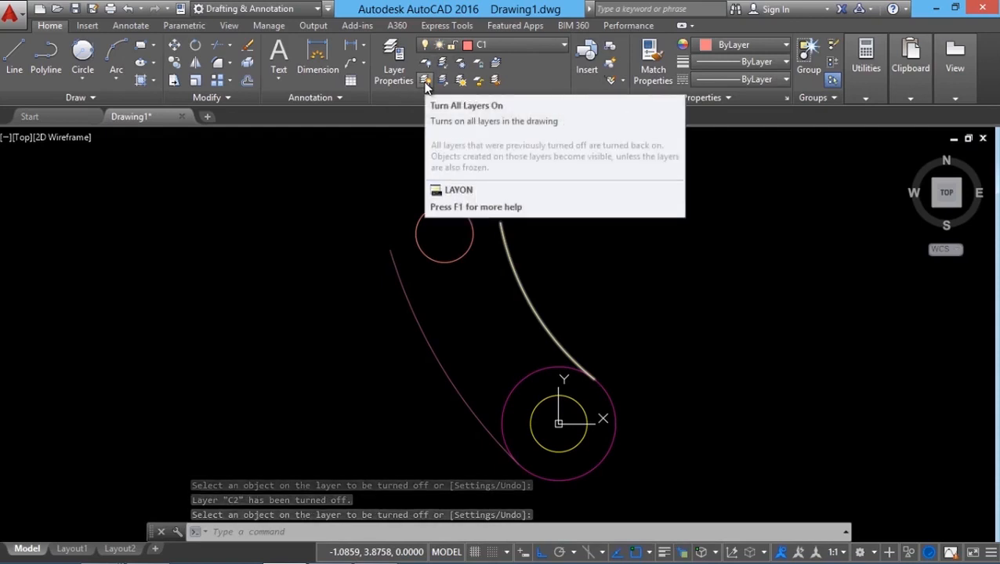
pyautogui.click(425, 81)
pyautogui.press('Escape')
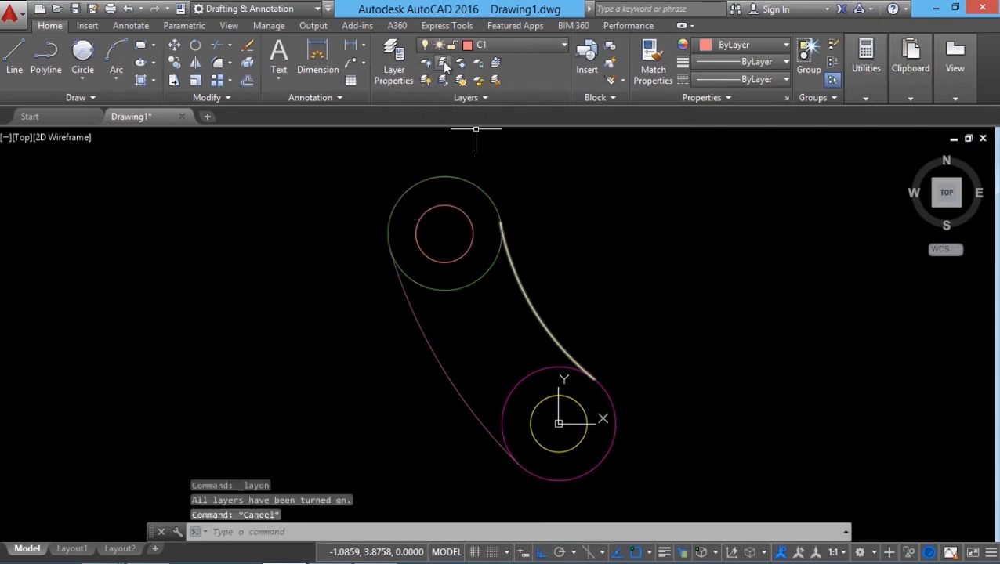
# - Isolate layer C2 by picking the upper outer circle, check the layer list, and unisolate the layers
pyautogui.click(444, 65)
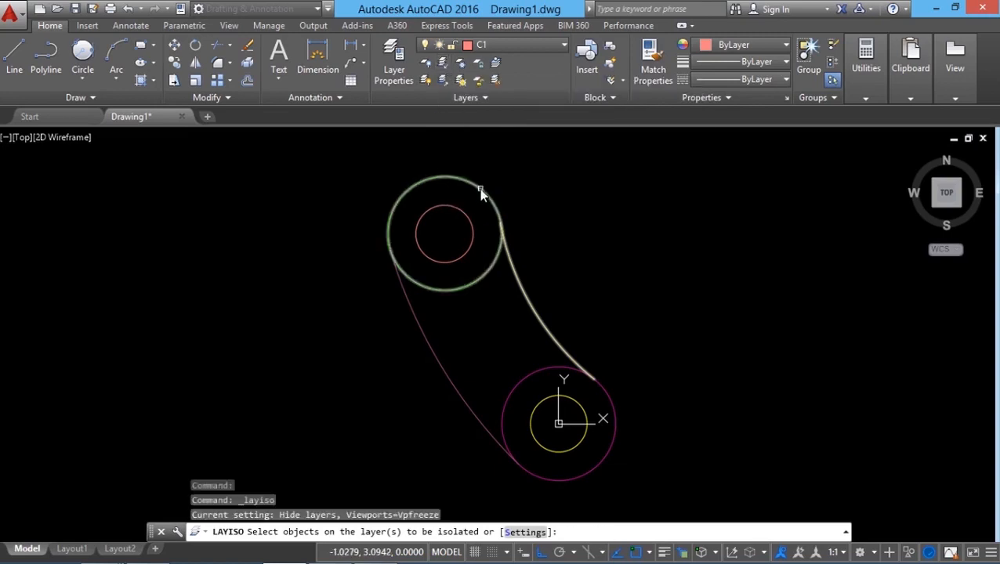
pyautogui.click(480, 191)
pyautogui.press('Return')
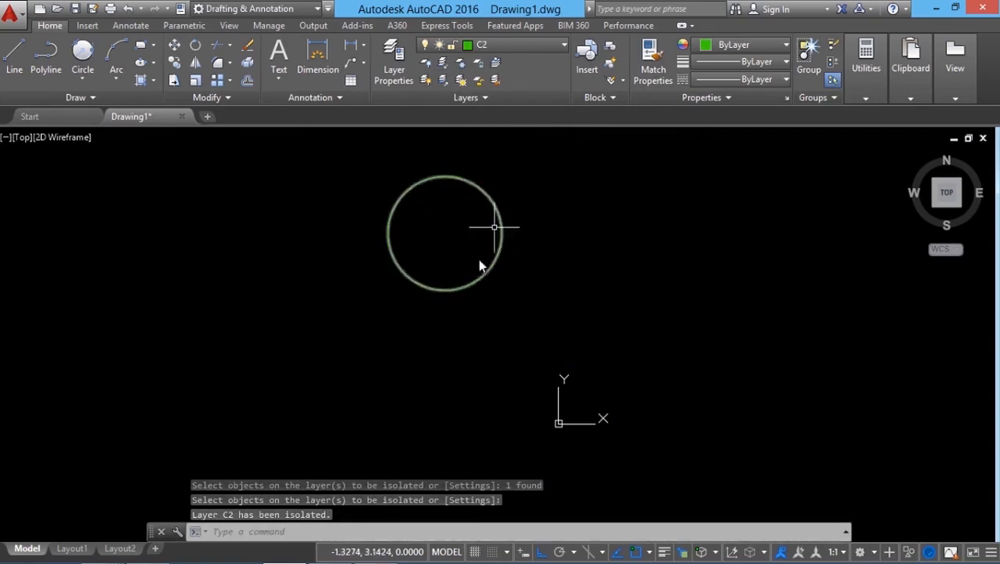
pyautogui.click(509, 44)
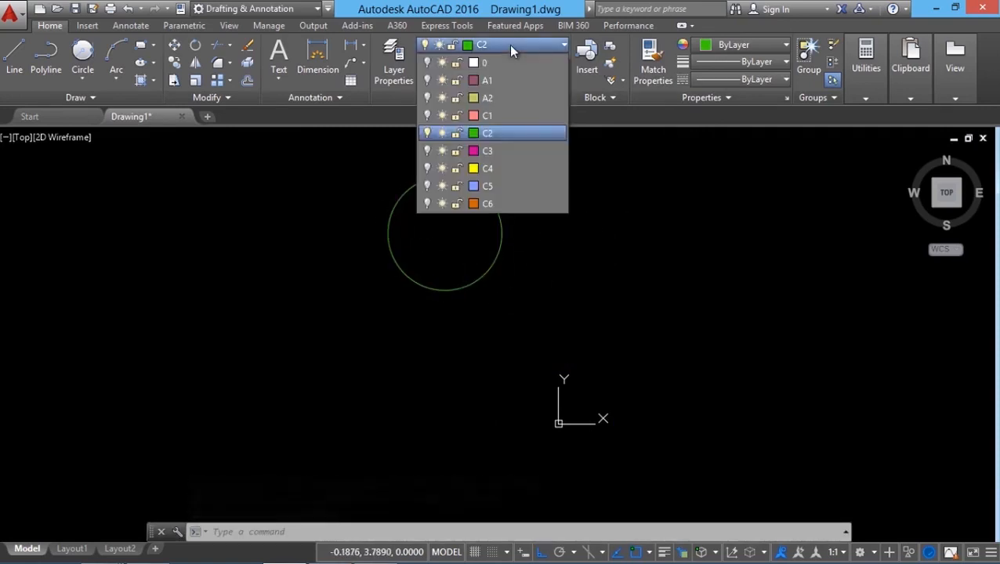
pyautogui.press('Escape')
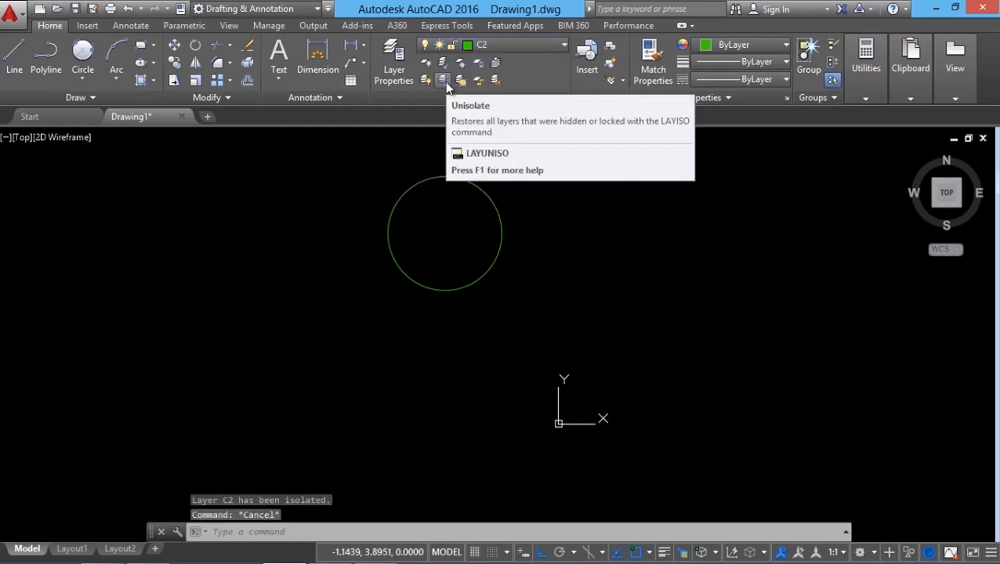
pyautogui.click(444, 83)
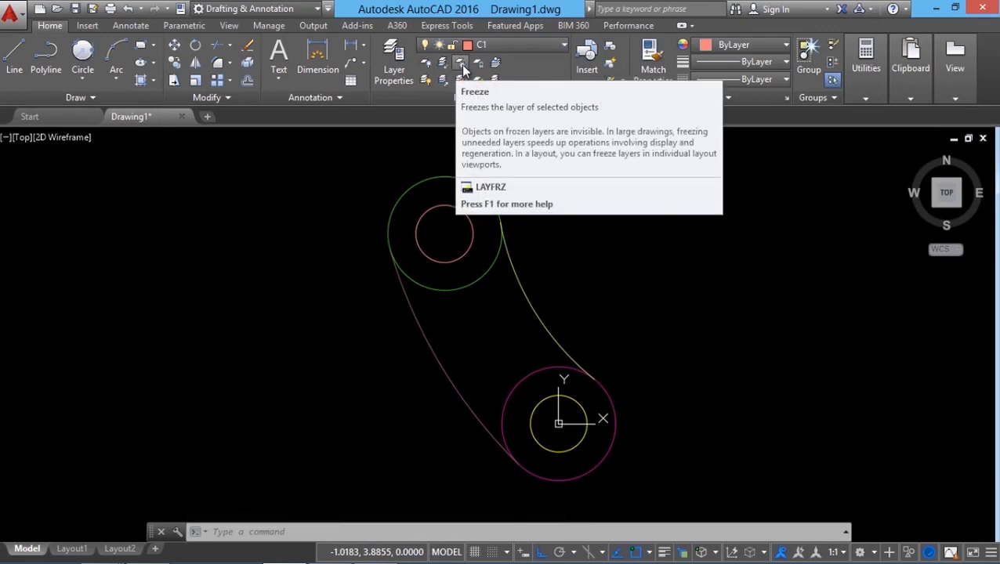
# - Freeze layer A2 by picking the R3.50 arc, and thaw all layers
pyautogui.click(461, 65)
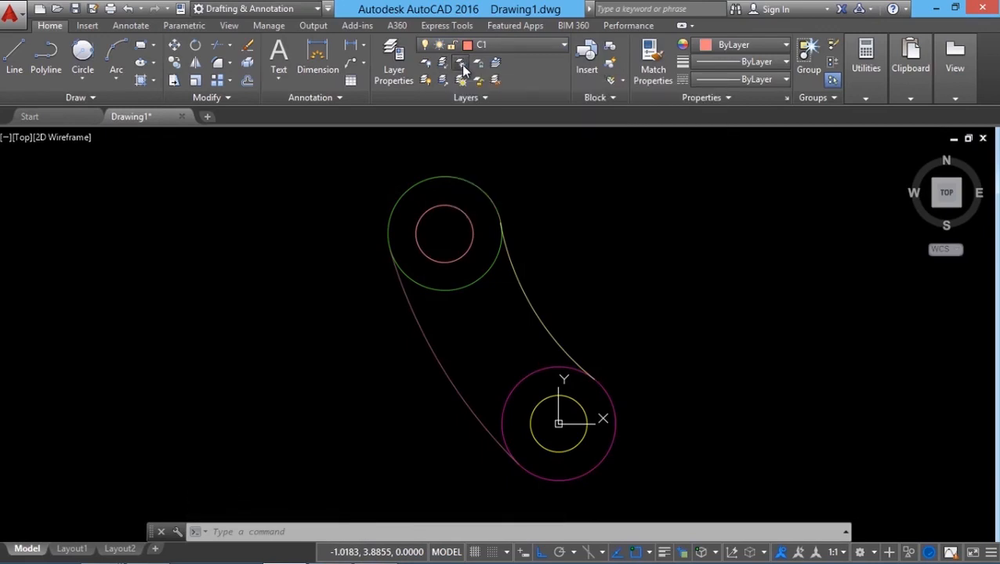
pyautogui.click(531, 305)
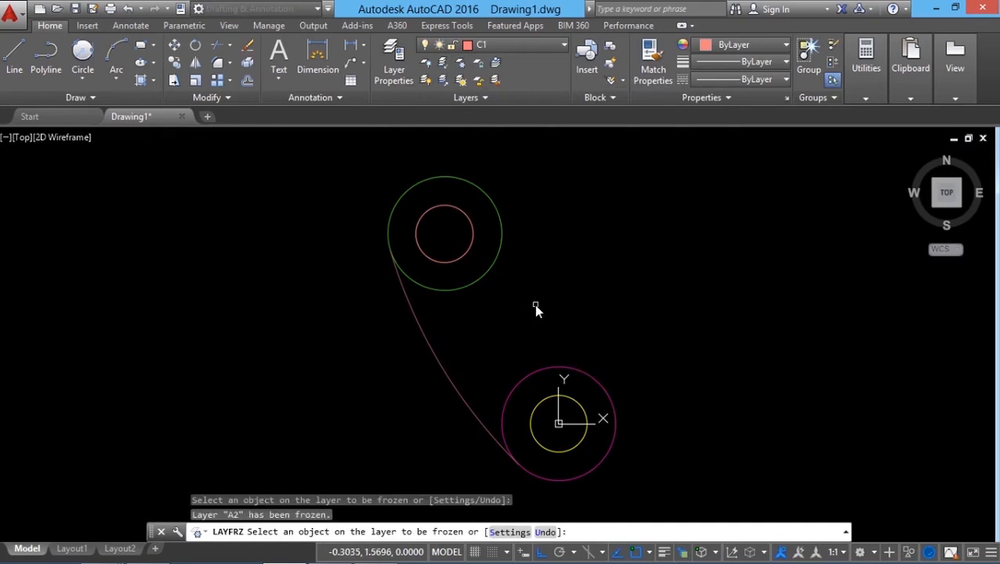
pyautogui.click(461, 81)
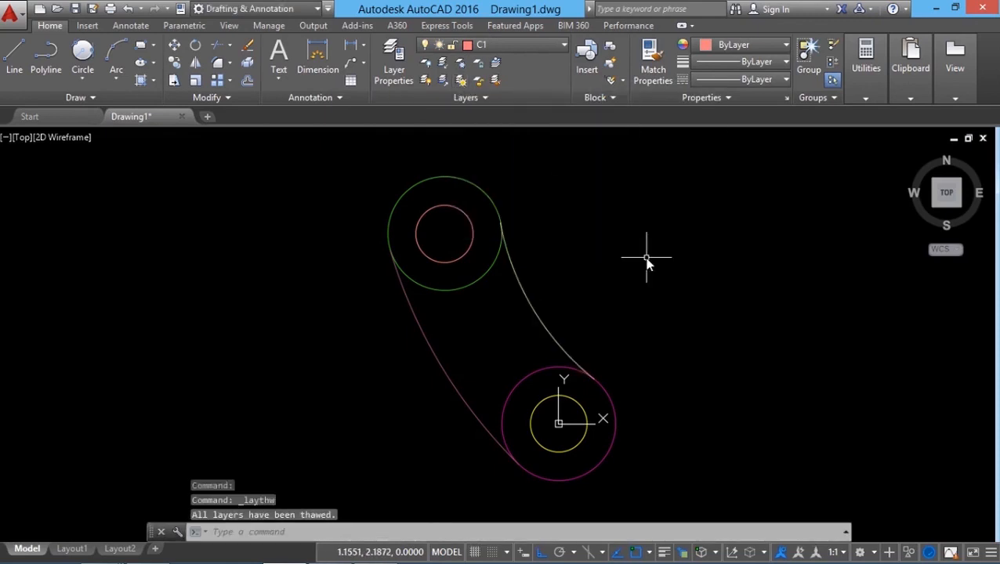
# - Lock layer C2 by picking the upper outer circle, inspect the locked circle, and unlock the layer
pyautogui.click(480, 62)
pyautogui.click(484, 195)
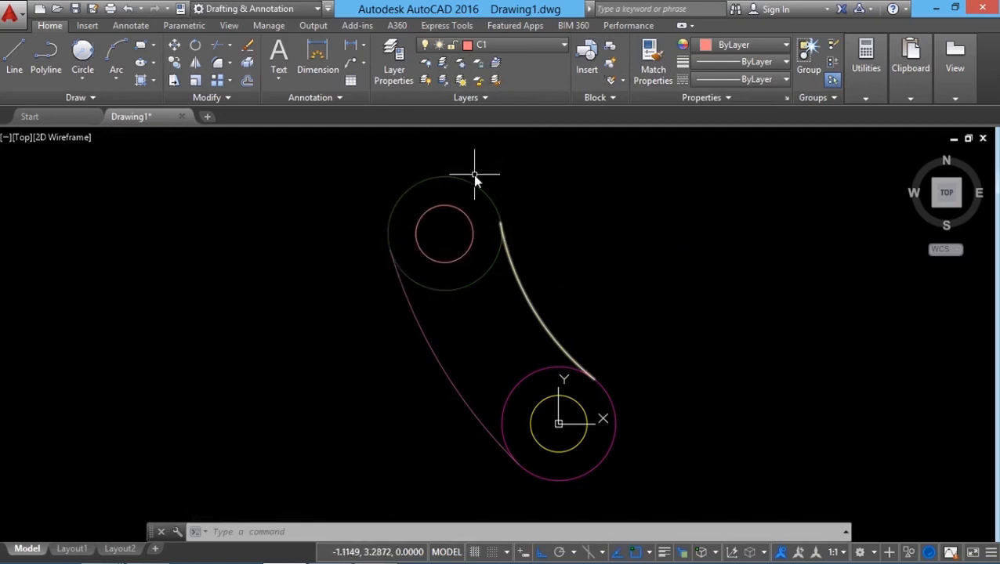
pyautogui.moveTo(475, 185)
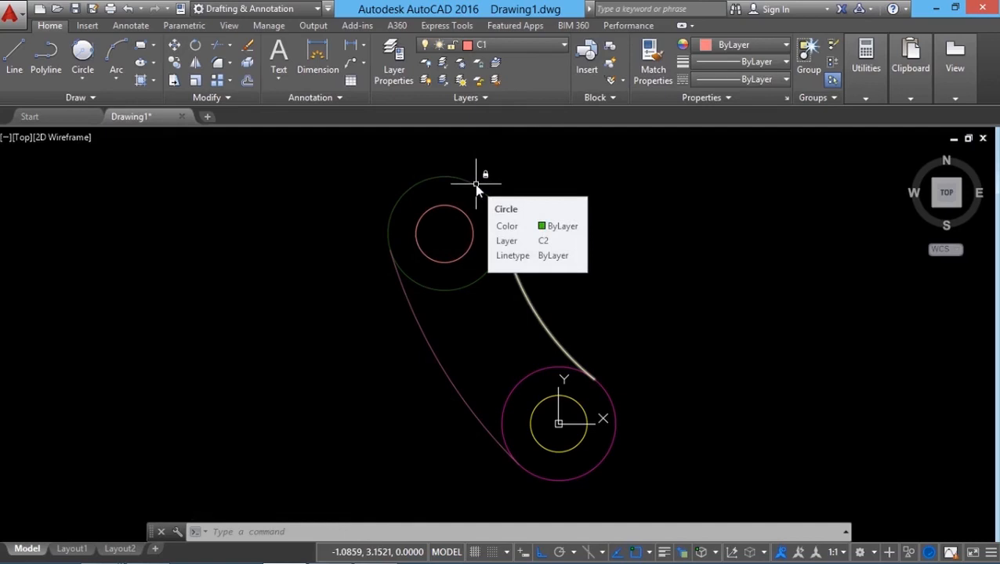
pyautogui.click(477, 80)
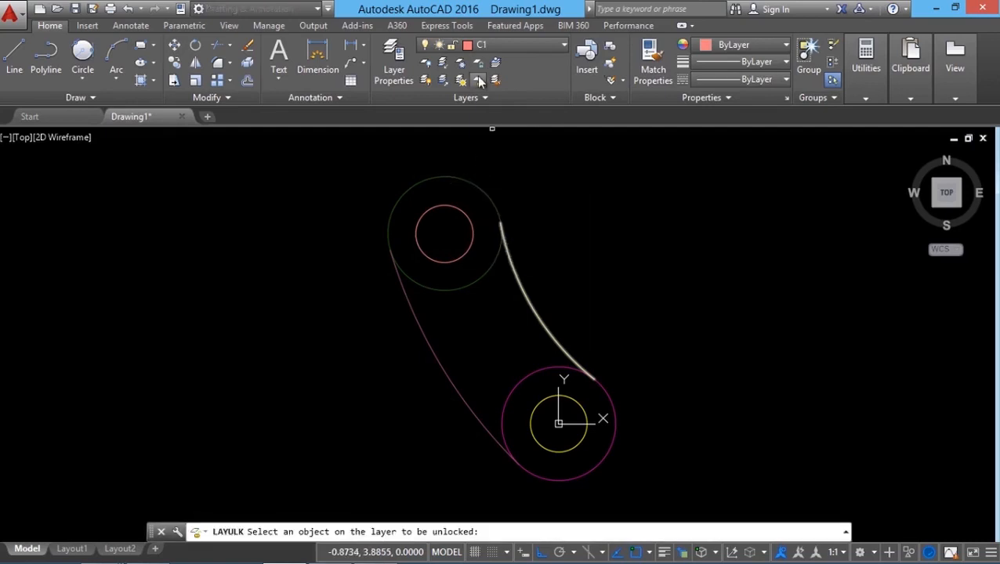
pyautogui.click(483, 189)
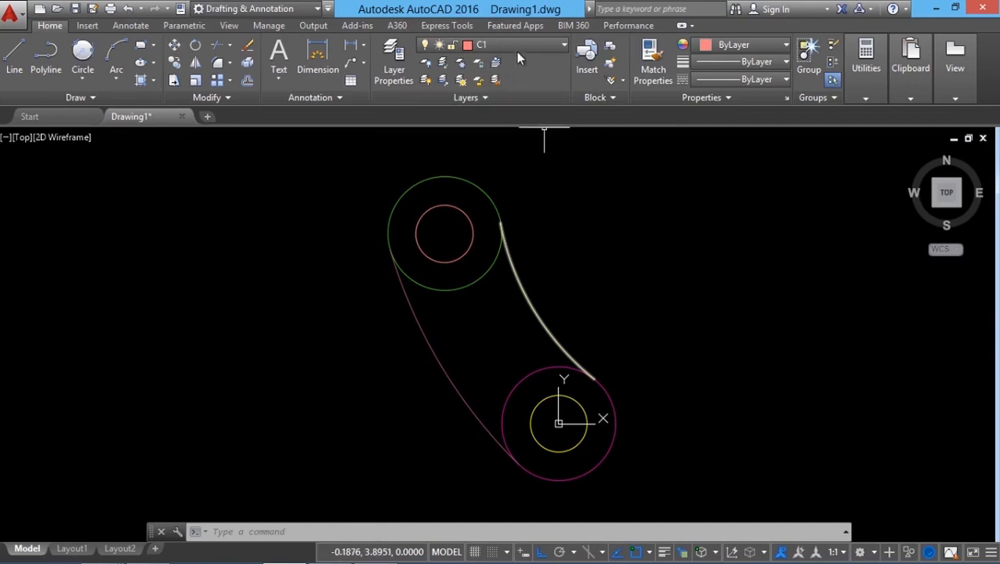
# - Make layer C3 current by picking the lower outer circle, and undo the change of current layer
pyautogui.click(496, 68)
pyautogui.click(541, 378)
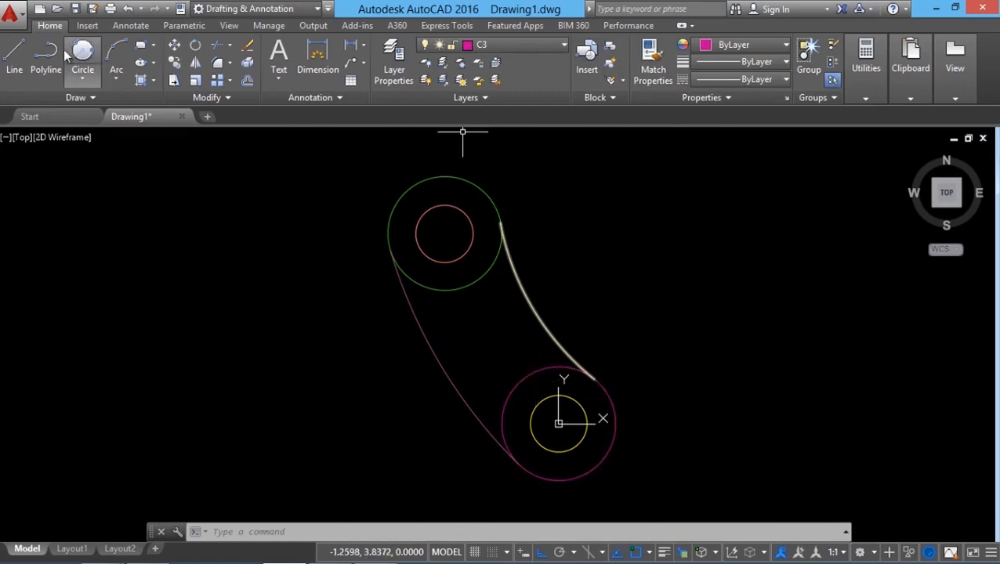
pyautogui.click(128, 9)
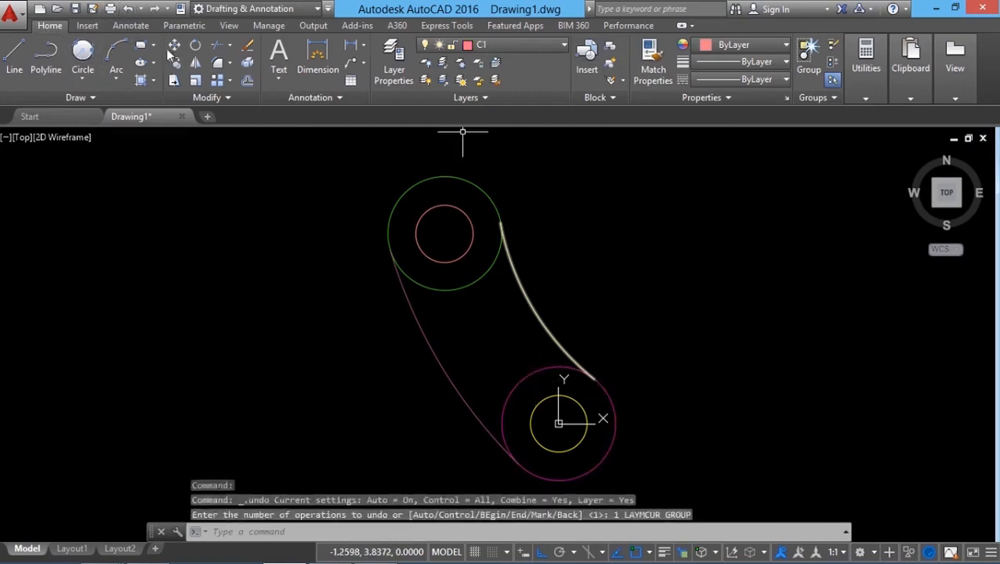
# - Match the upper outer circle to the layer of the R3.50 arc and regenerate the drawing
pyautogui.click(497, 81)
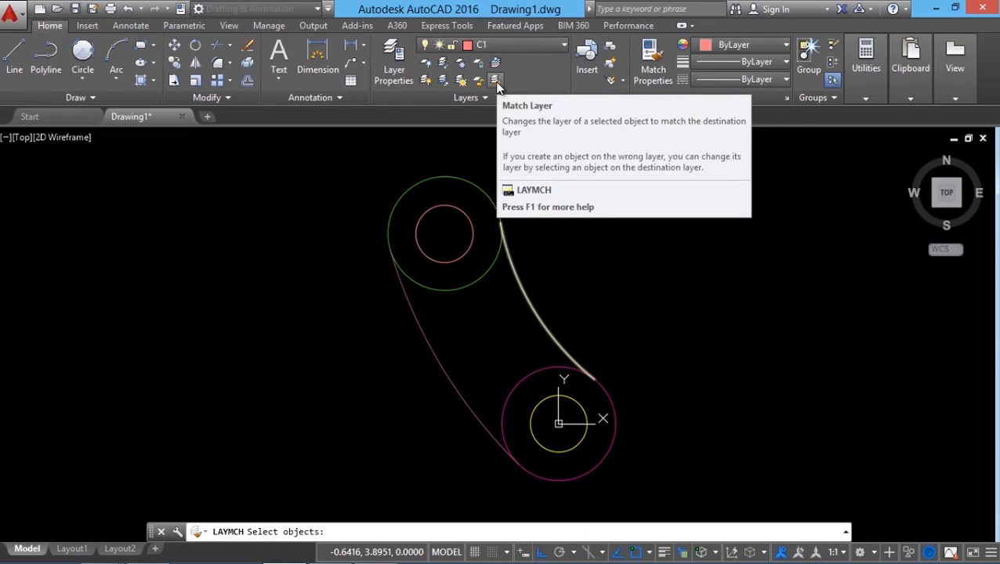
pyautogui.click(482, 195)
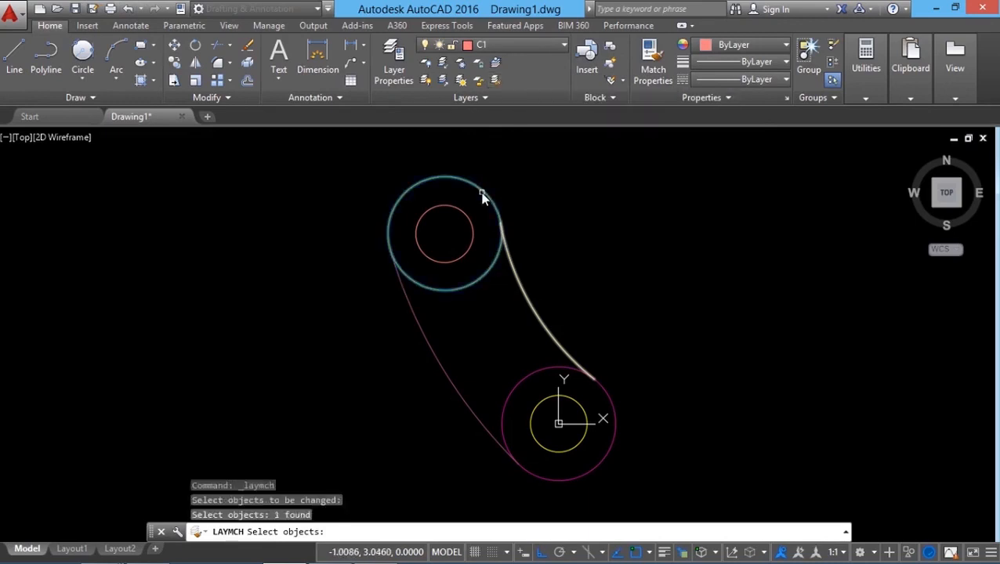
pyautogui.press('Return')
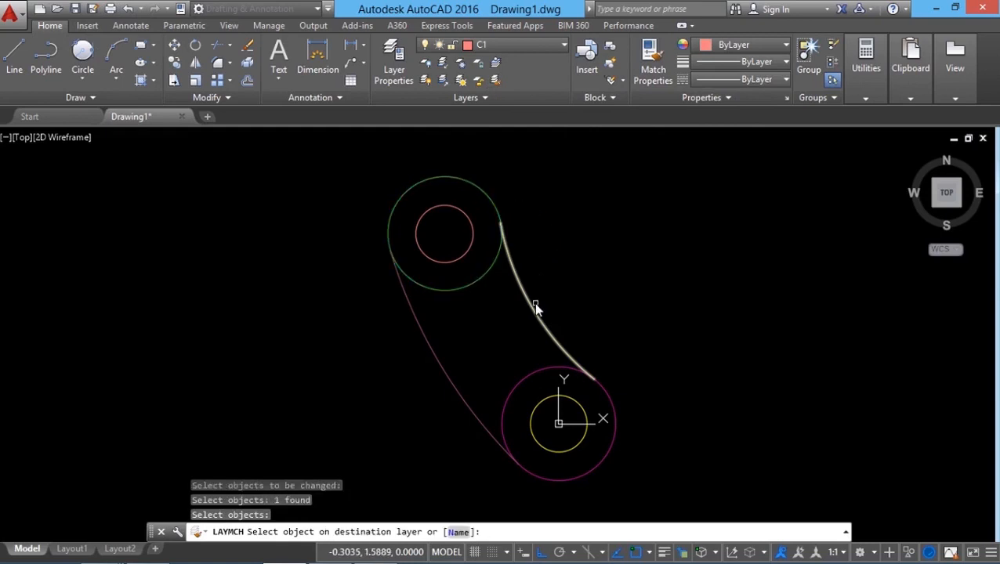
pyautogui.click(534, 316)
pyautogui.press('Return')
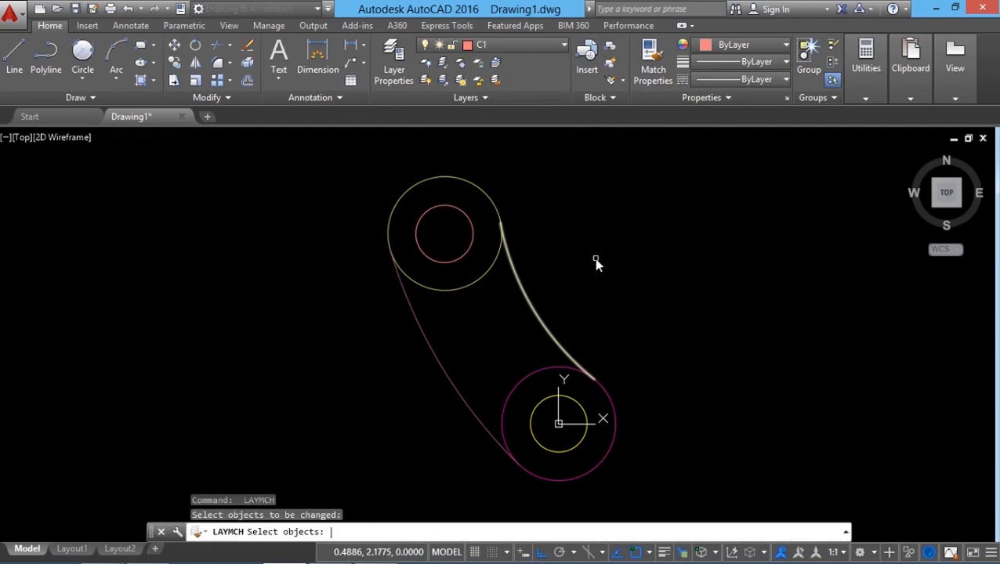
pyautogui.press('Escape')
pyautogui.write('re')
pyautogui.press('Return')
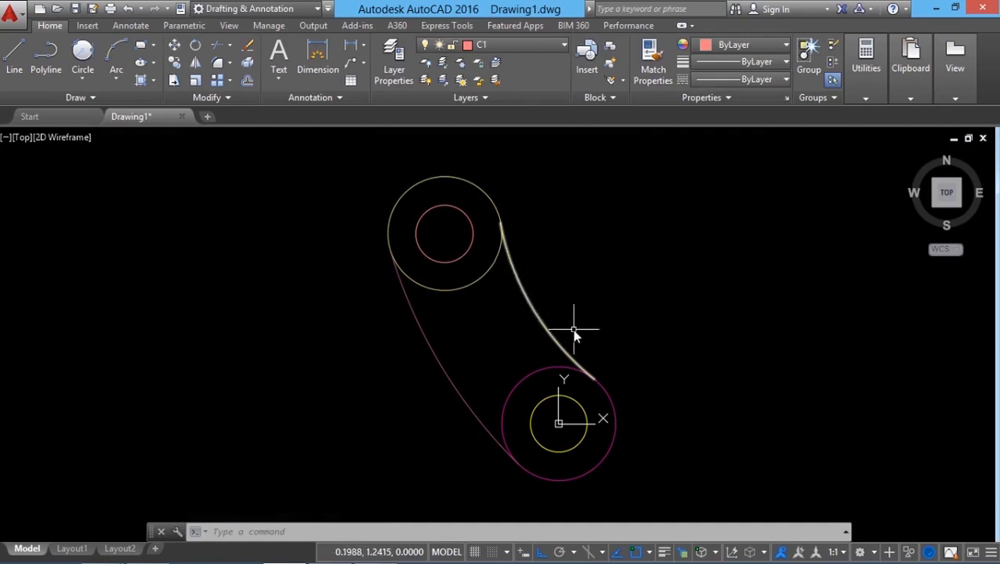
# - Keep the extended layer tools on display, and examine the Layer States Manager before closing it
pyautogui.click(483, 98)
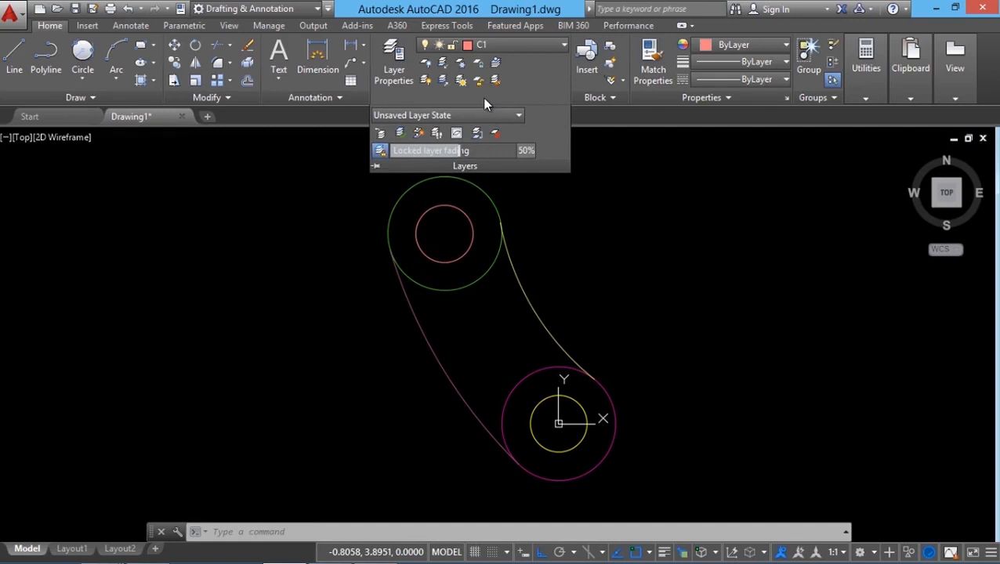
pyautogui.click(375, 167)
pyautogui.click(455, 115)
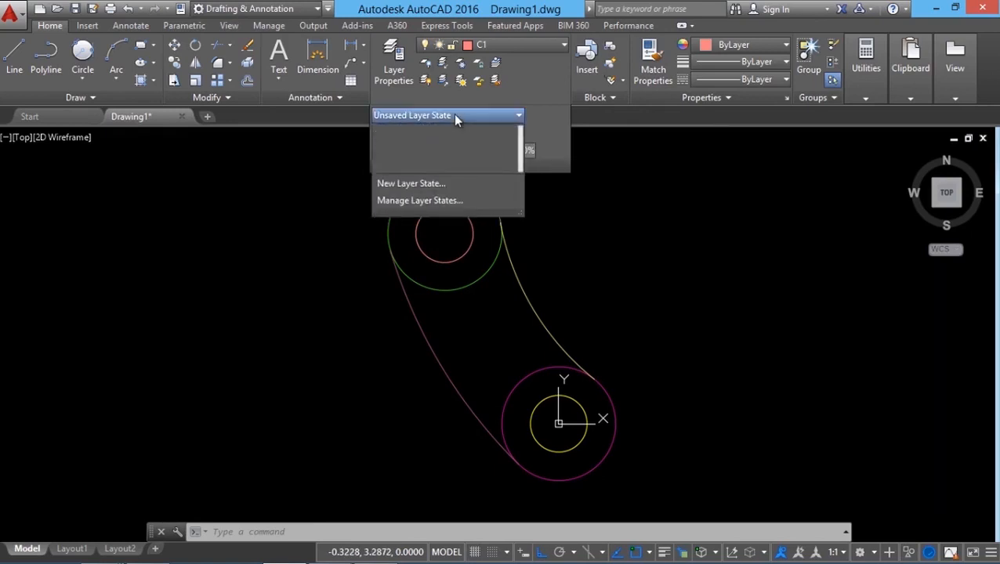
pyautogui.click(438, 201)
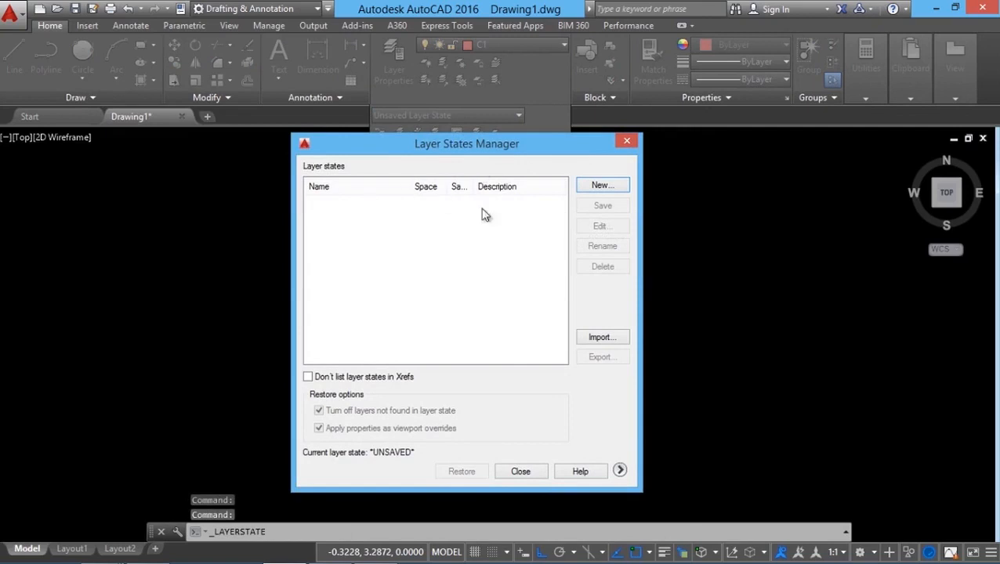
pyautogui.click(520, 473)
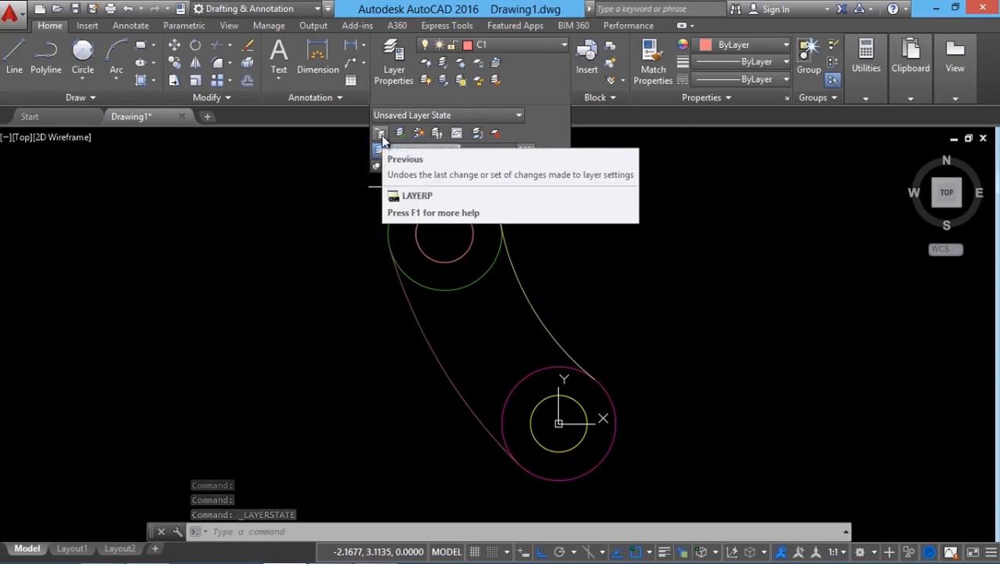
# - Turn off layer A1 by picking the R6.50 arc, and restore the previous layer settings
pyautogui.click(426, 63)
pyautogui.click(414, 324)
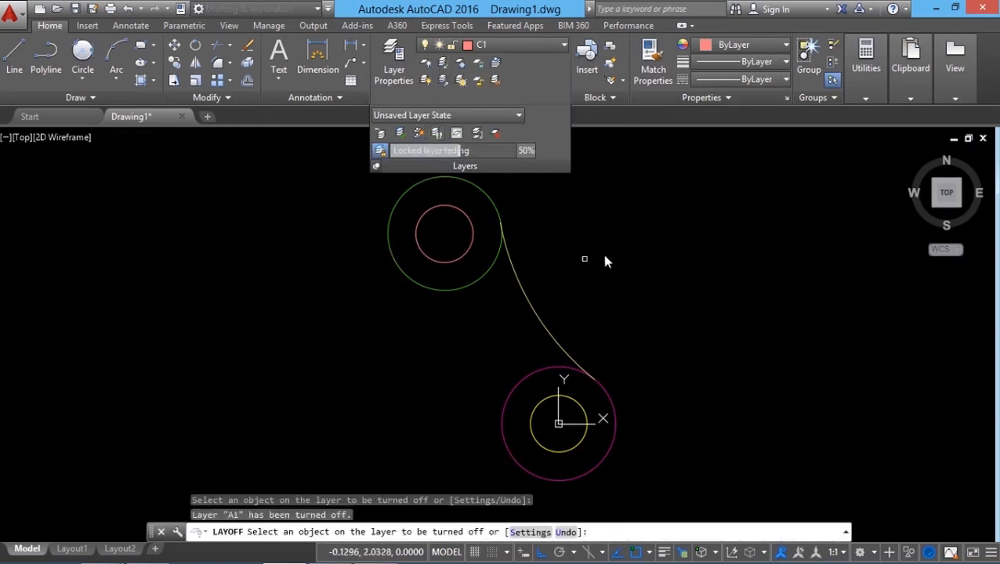
pyautogui.press('Return')
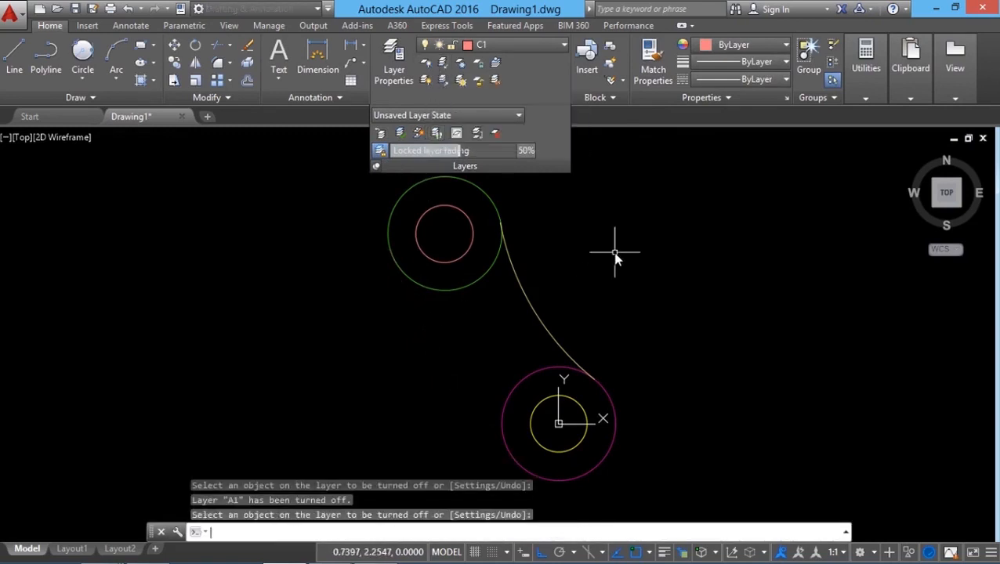
pyautogui.click(381, 135)
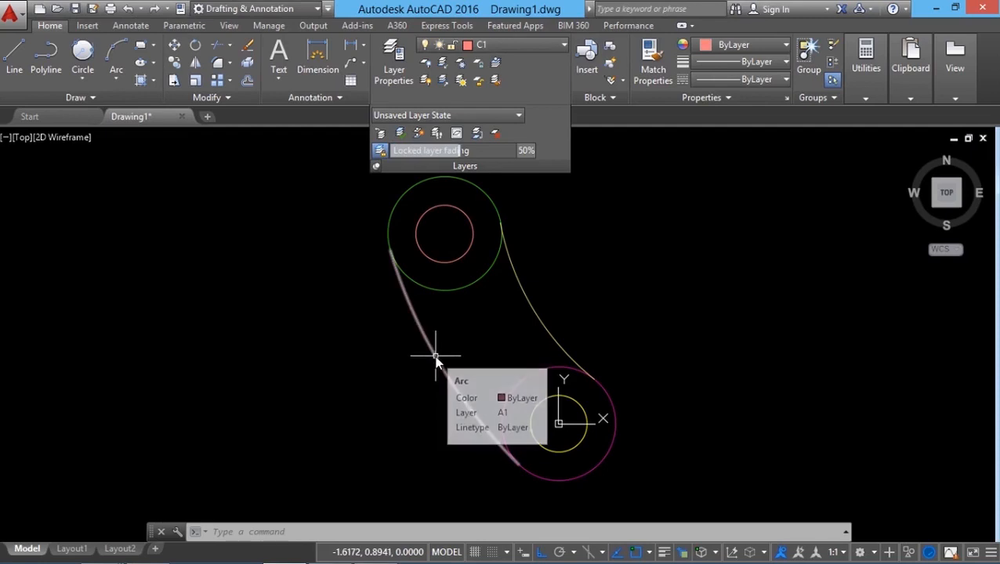
# - Check the R6.50 arc's layer, and change the arc to the current layer C1
pyautogui.moveTo(440, 365)
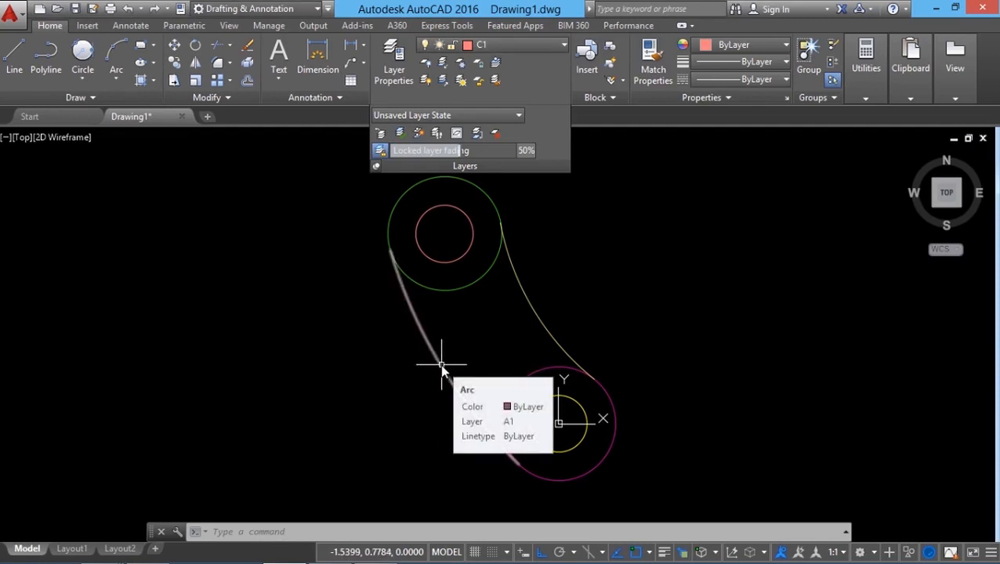
pyautogui.click(440, 365)
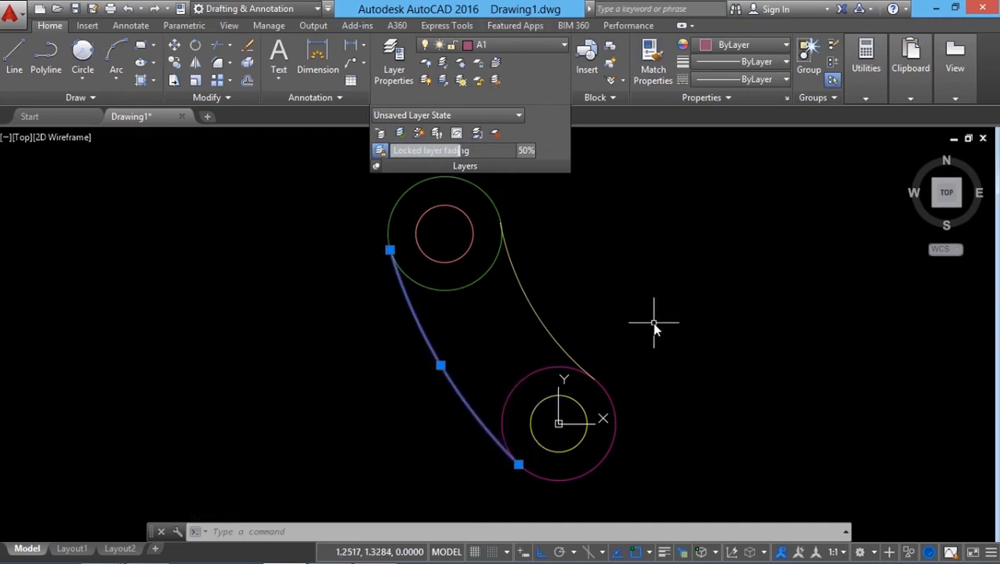
pyautogui.press('Escape')
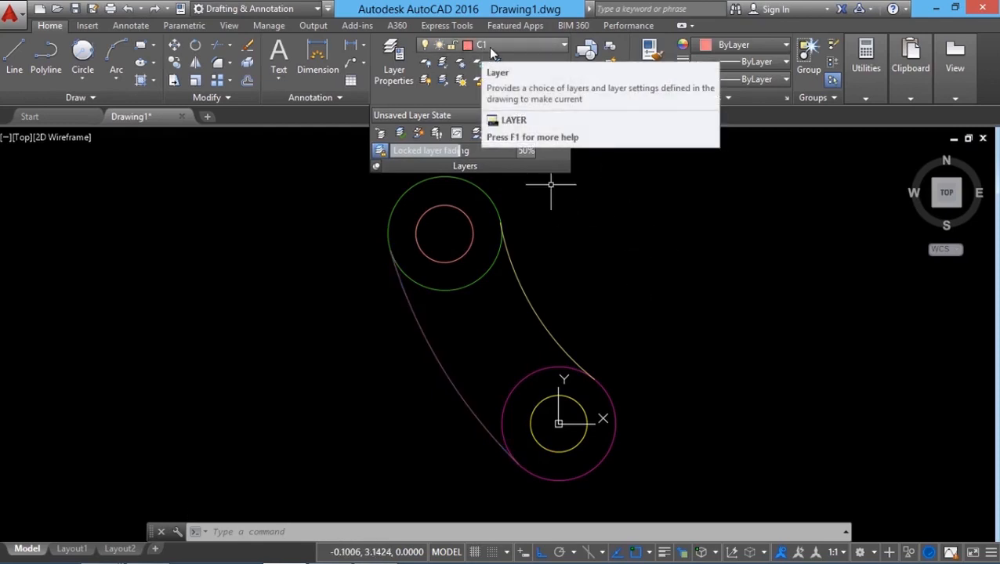
pyautogui.click(418, 134)
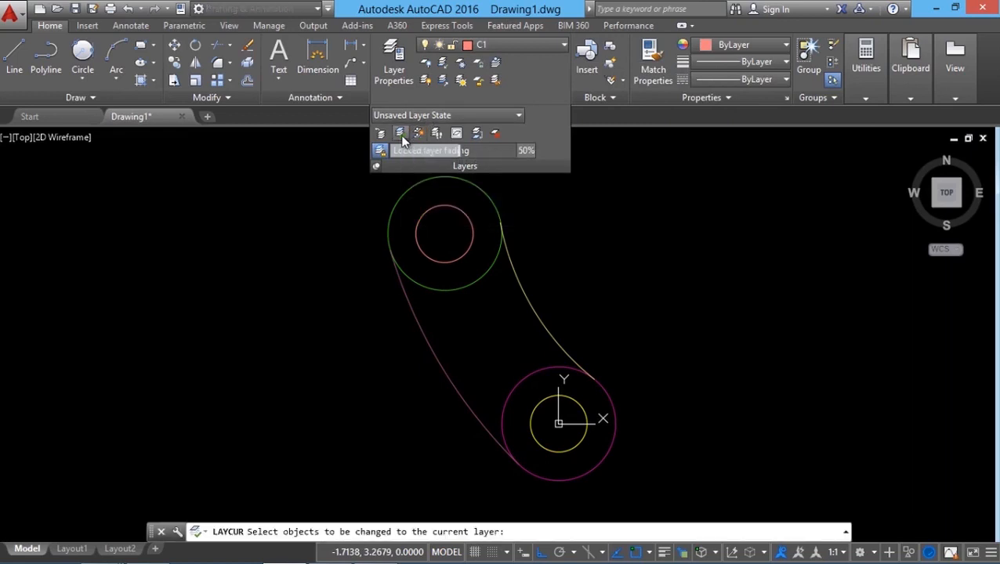
pyautogui.click(448, 376)
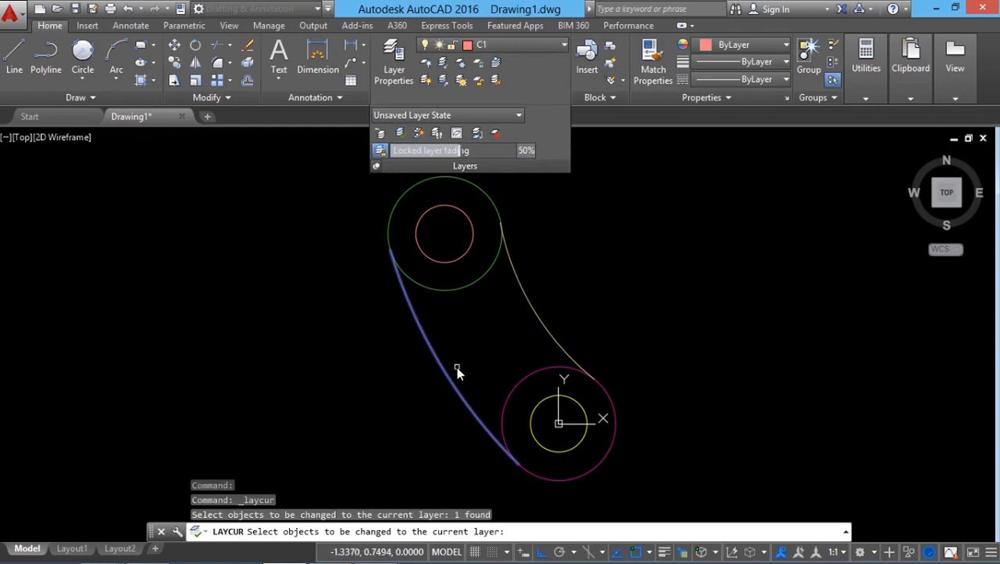
pyautogui.press('Return')
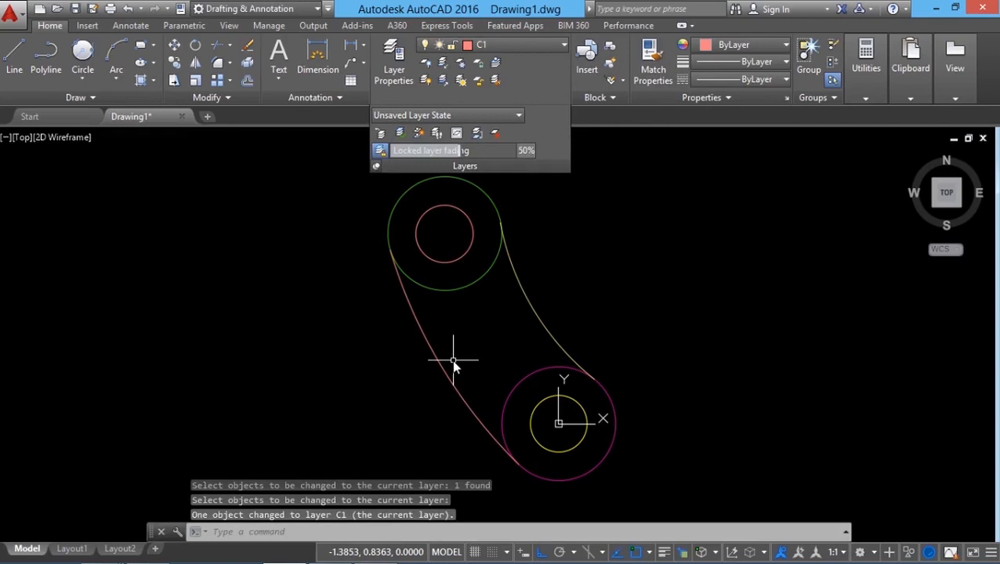
# - Copy the upper inner and outer circles in place to layer A1, picking the R6.50 arc as the destination layer object
pyautogui.click(420, 134)
pyautogui.press('Escape')
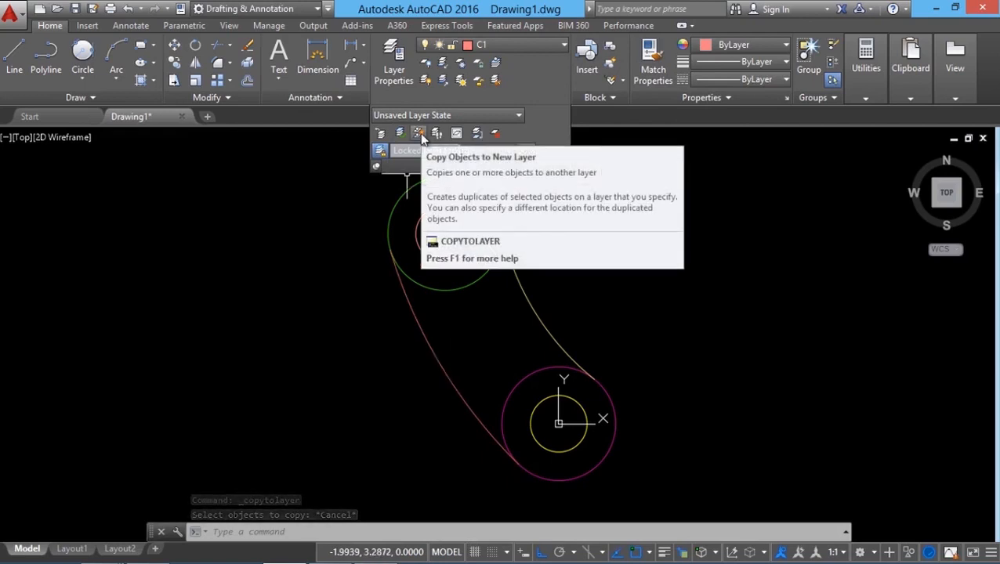
pyautogui.click(420, 132)
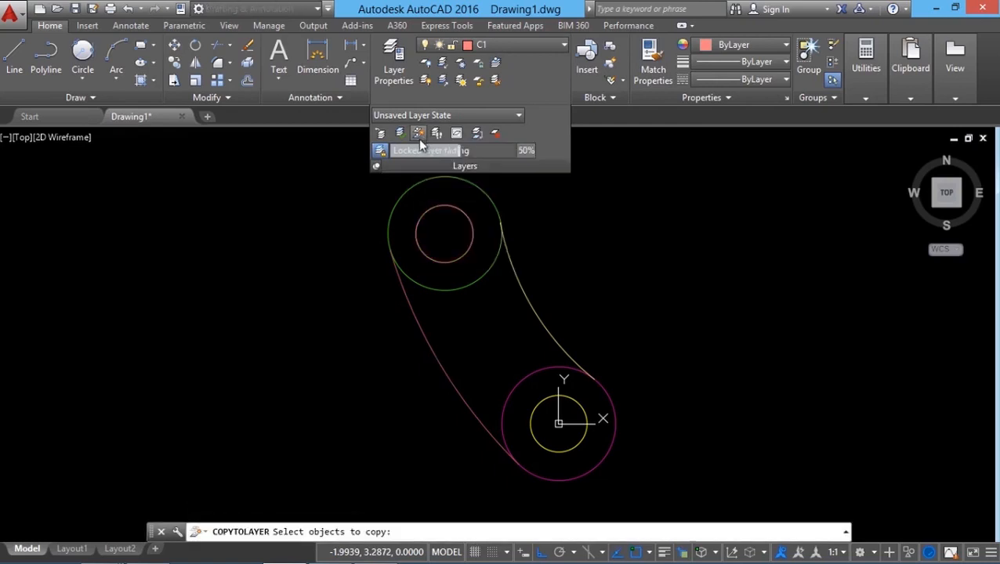
pyautogui.click(436, 262)
pyautogui.click(435, 291)
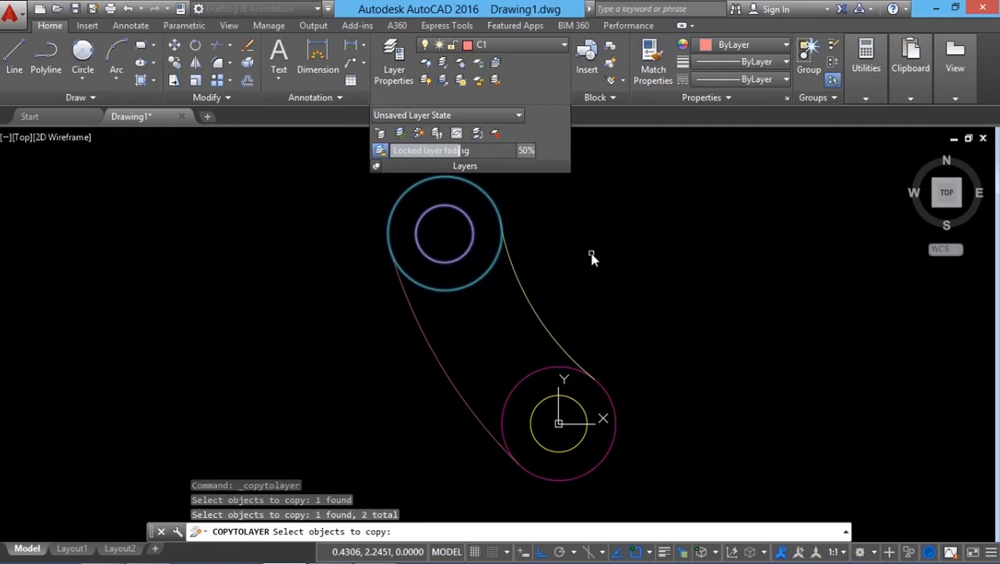
pyautogui.press('Return')
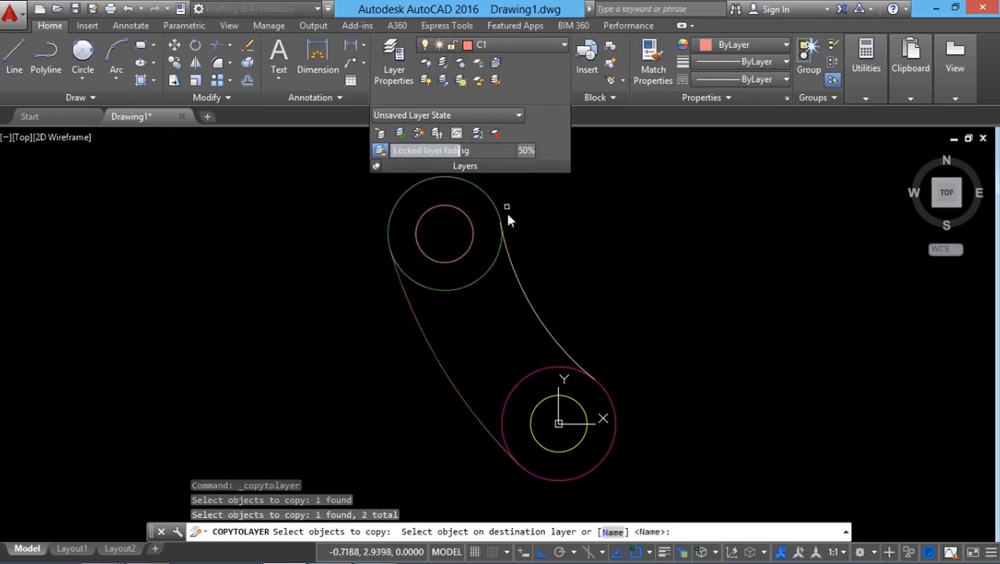
pyautogui.click(437, 362)
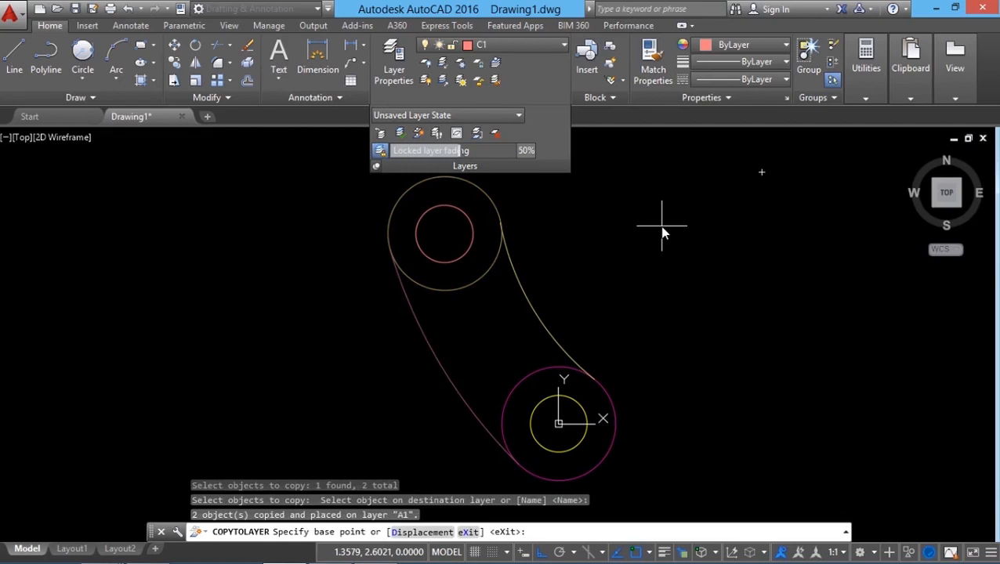
pyautogui.press('Return')
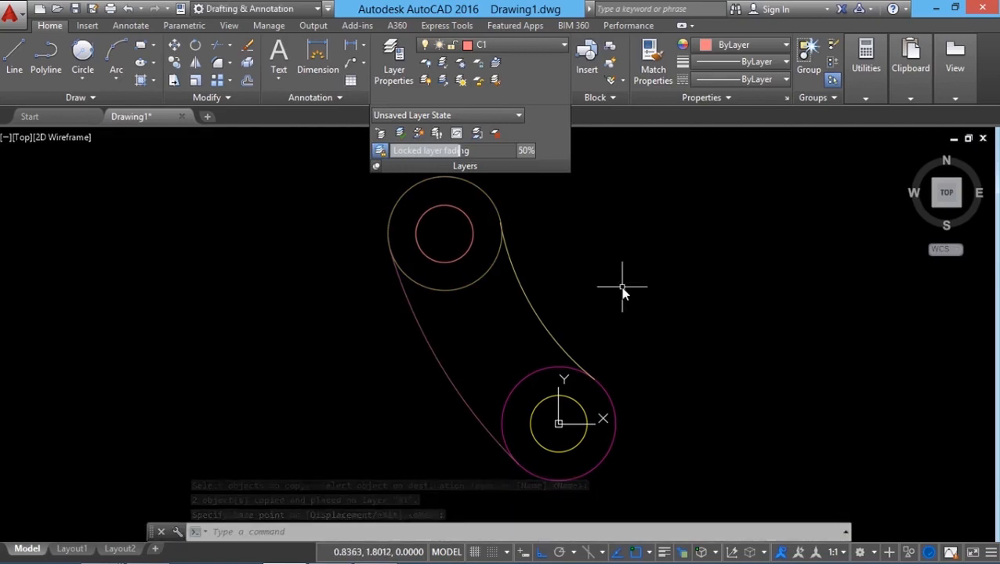
# - Isolate layer A1 by picking the R6.50 arc, and undo the isolation and the circle copies
pyautogui.click(442, 64)
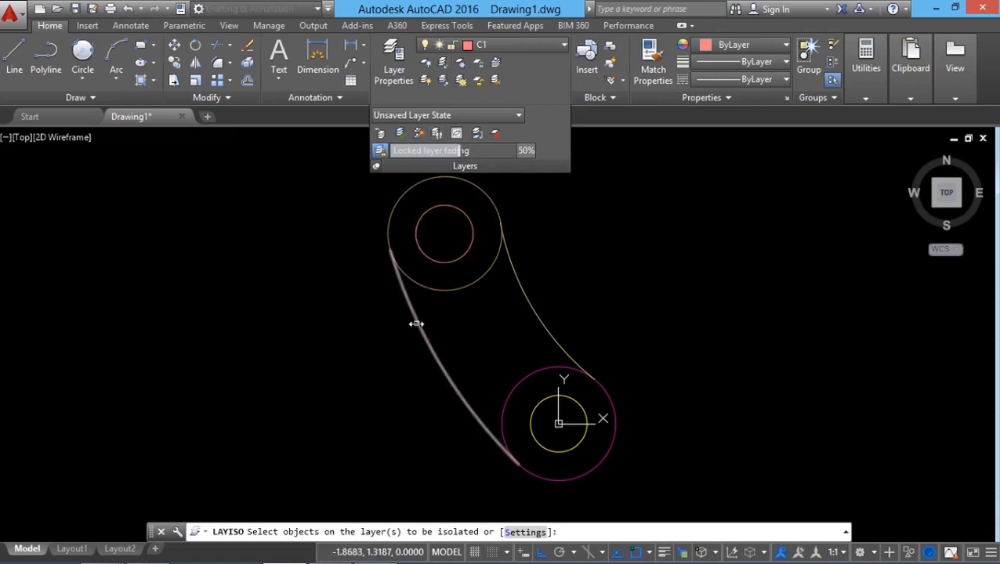
pyautogui.click(416, 324)
pyautogui.press('Return')
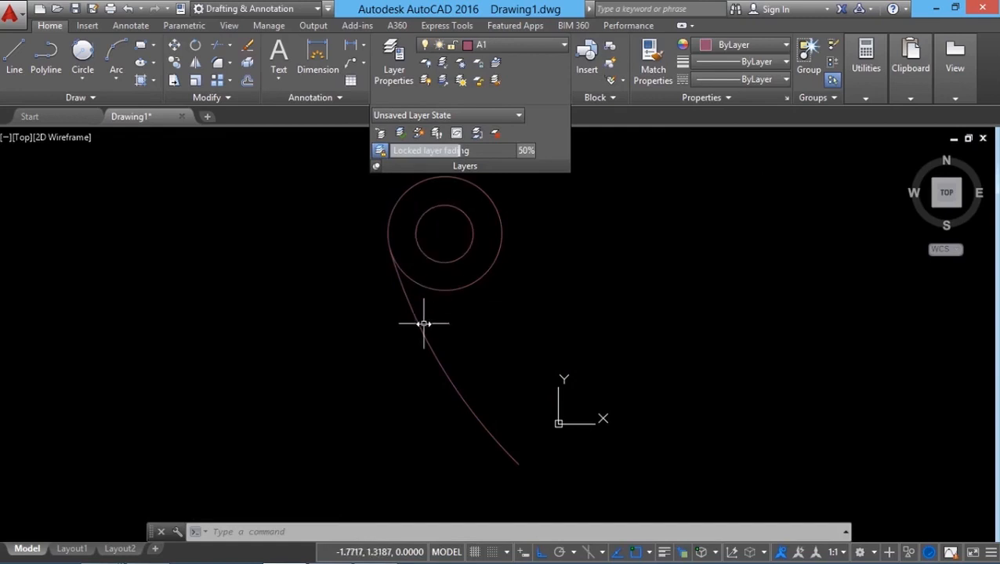
pyautogui.click(127, 9)
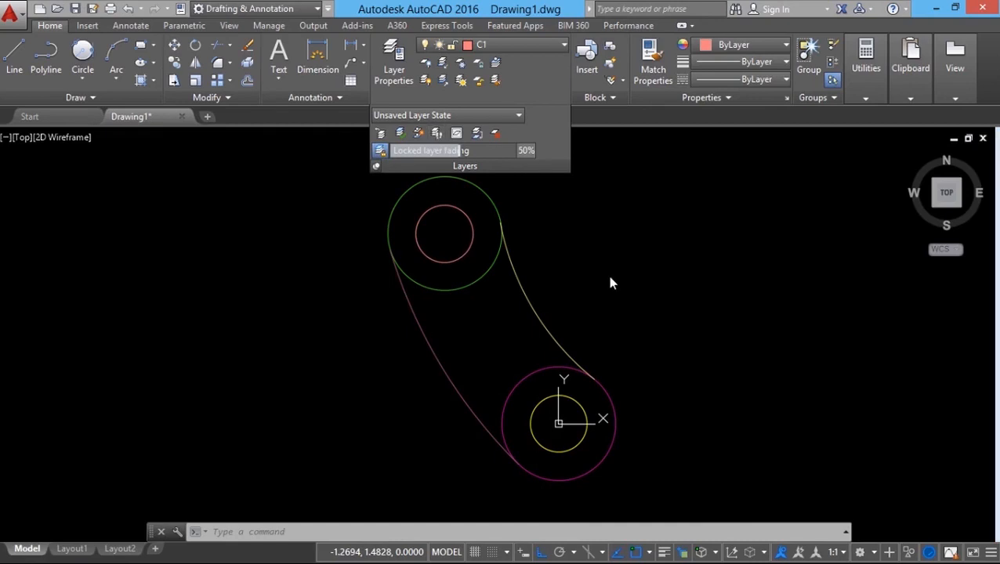
# - Start a layer walk, and preview layers A2 and C2 one at a time
pyautogui.click(439, 135)
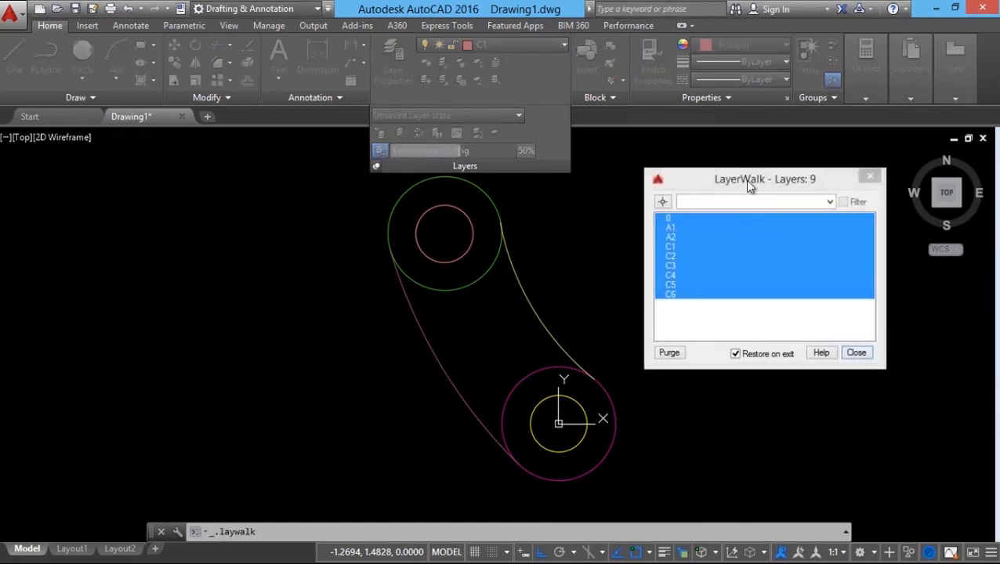
pyautogui.moveTo(747, 180); pyautogui.dragTo(735, 217)
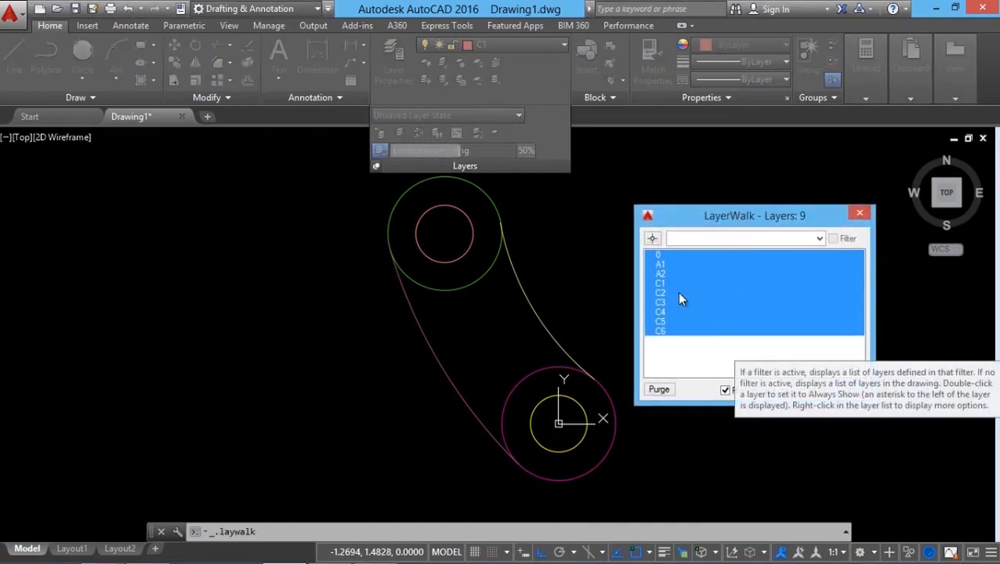
pyautogui.click(670, 274)
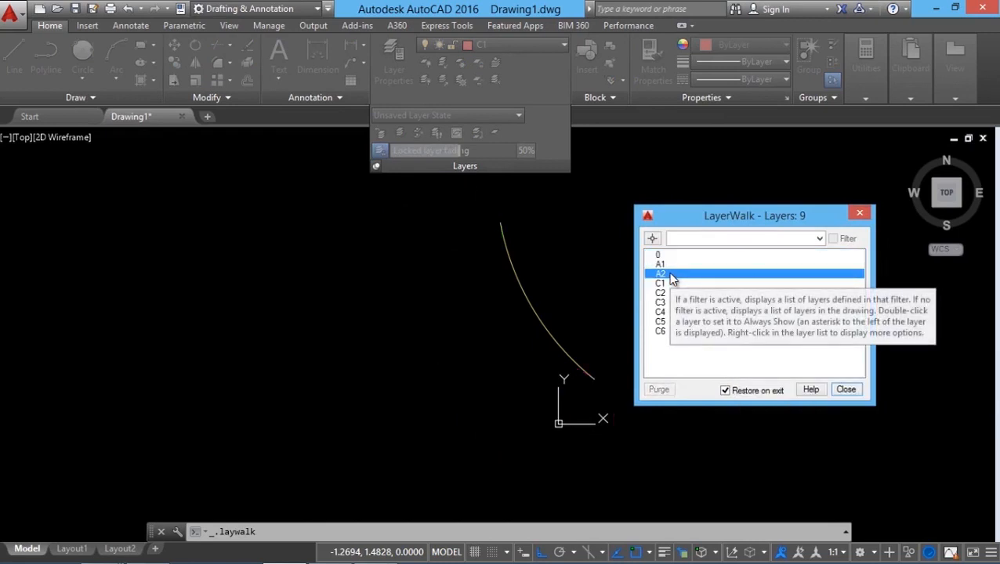
pyautogui.click(664, 296)
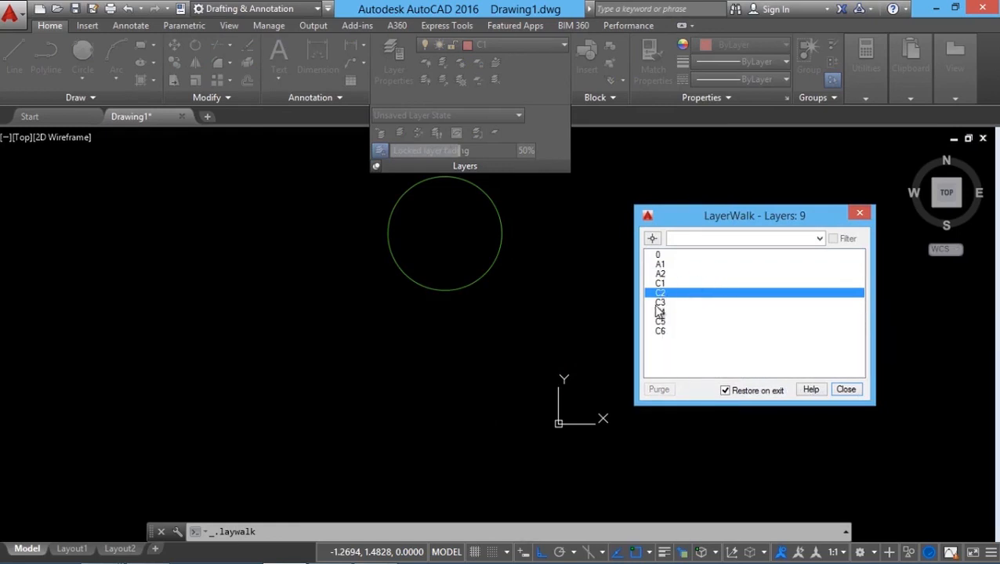
# - Add layers C3, C4, C5 and C1 to the walk display, exit without restoring, and turn all layers back on
pyautogui.keyDown('ctrl'); pyautogui.click(663, 303); pyautogui.keyUp('ctrl')
pyautogui.keyDown('ctrl'); pyautogui.click(663, 312); pyautogui.keyUp('ctrl')
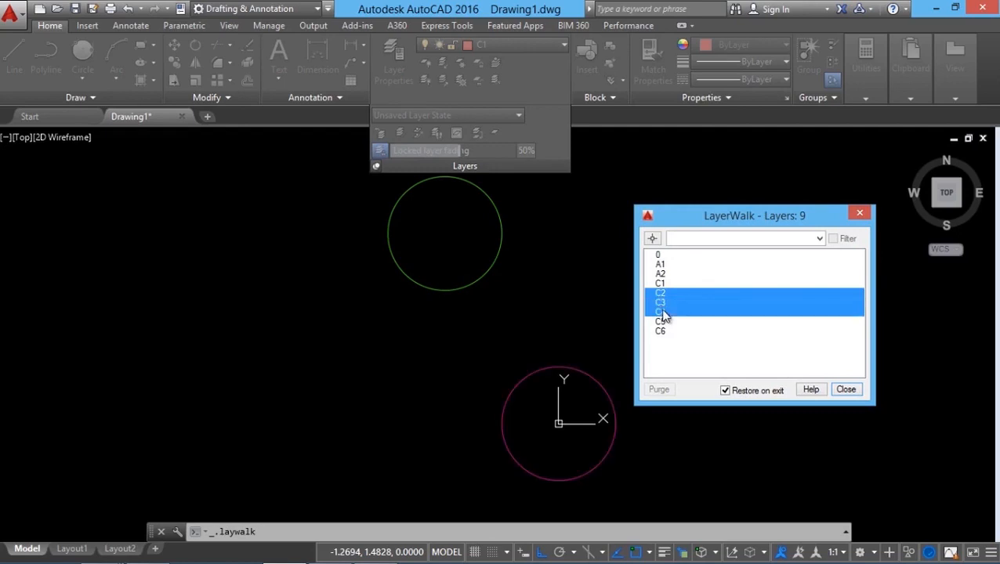
pyautogui.keyDown('ctrl'); pyautogui.click(663, 322); pyautogui.keyUp('ctrl')
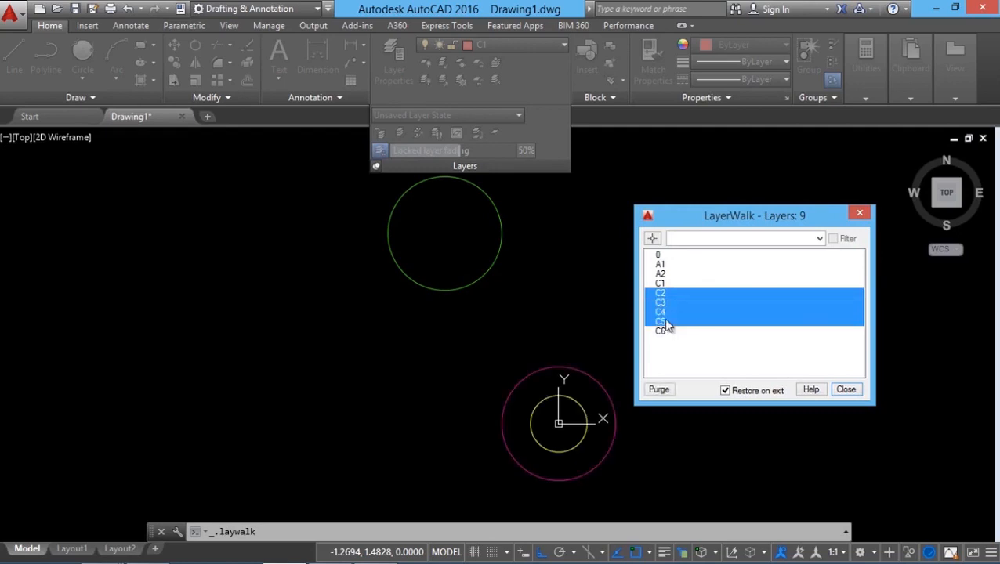
pyautogui.keyDown('ctrl'); pyautogui.click(662, 284); pyautogui.keyUp('ctrl')
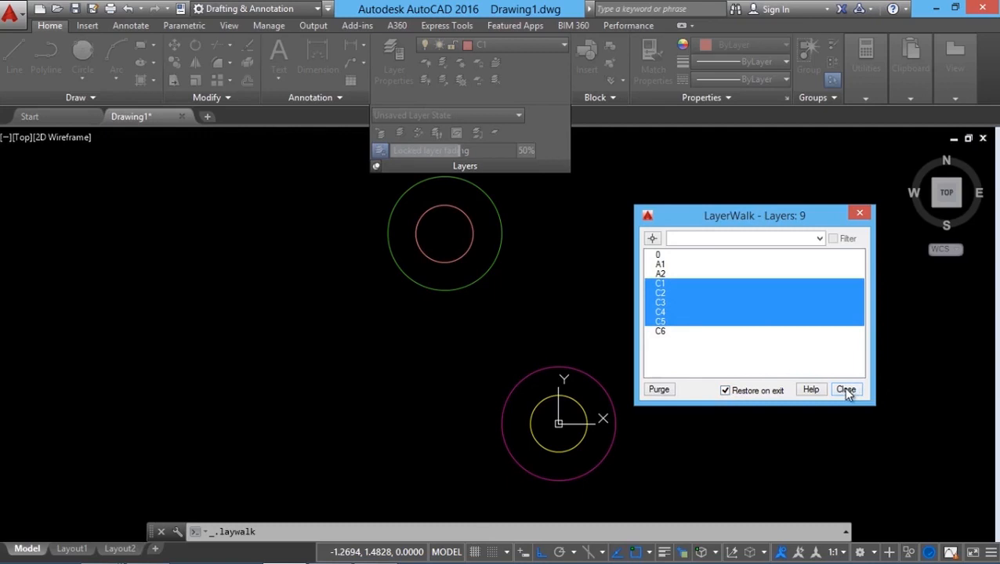
pyautogui.click(732, 391)
pyautogui.click(847, 391)
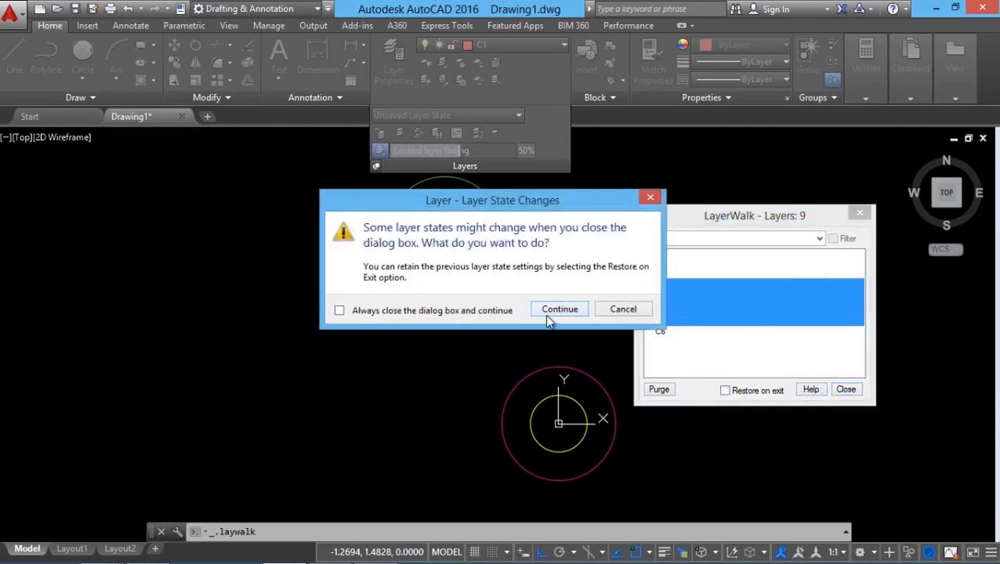
pyautogui.click(559, 310)
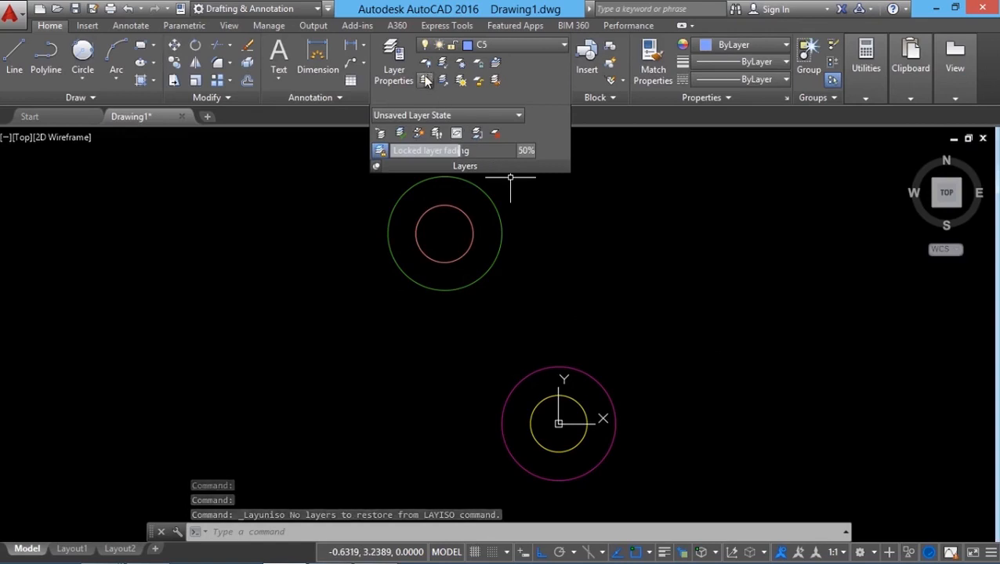
pyautogui.click(426, 82)
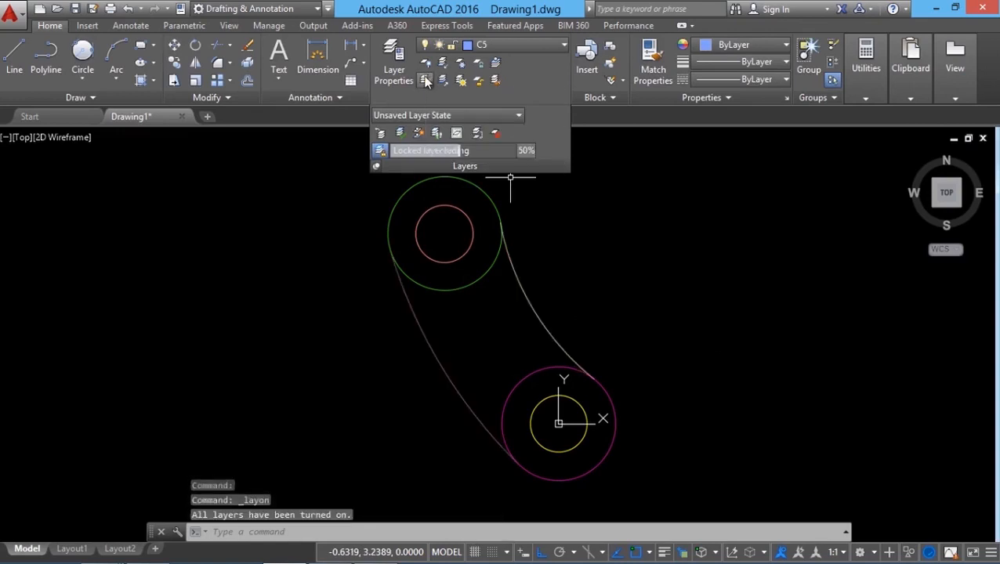
# - Preview layers C1 to C3 in a layer walk, and exit with Restore on exit enabled
pyautogui.click(437, 133)
pyautogui.moveTo(661, 288); pyautogui.dragTo(664, 306)
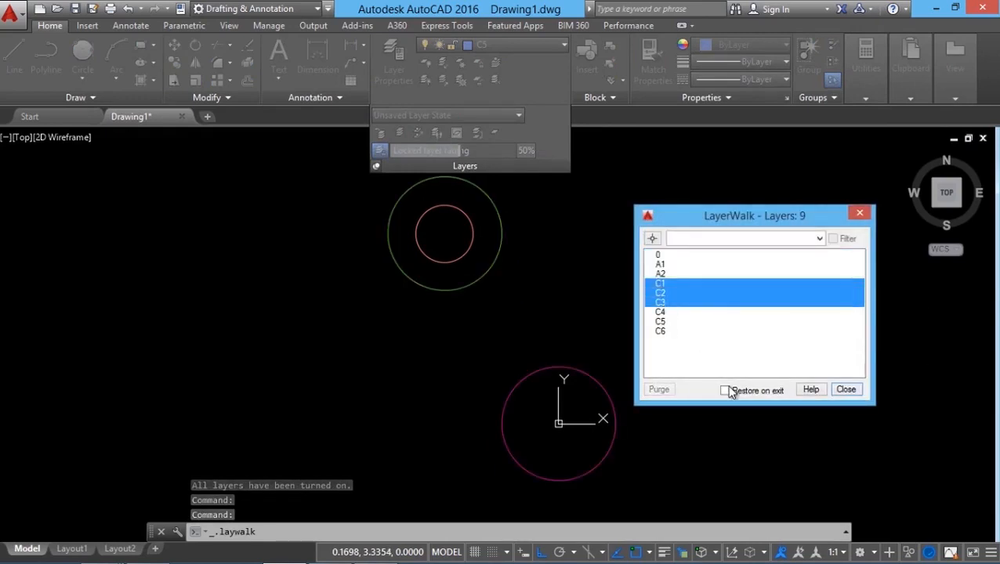
pyautogui.click(725, 390)
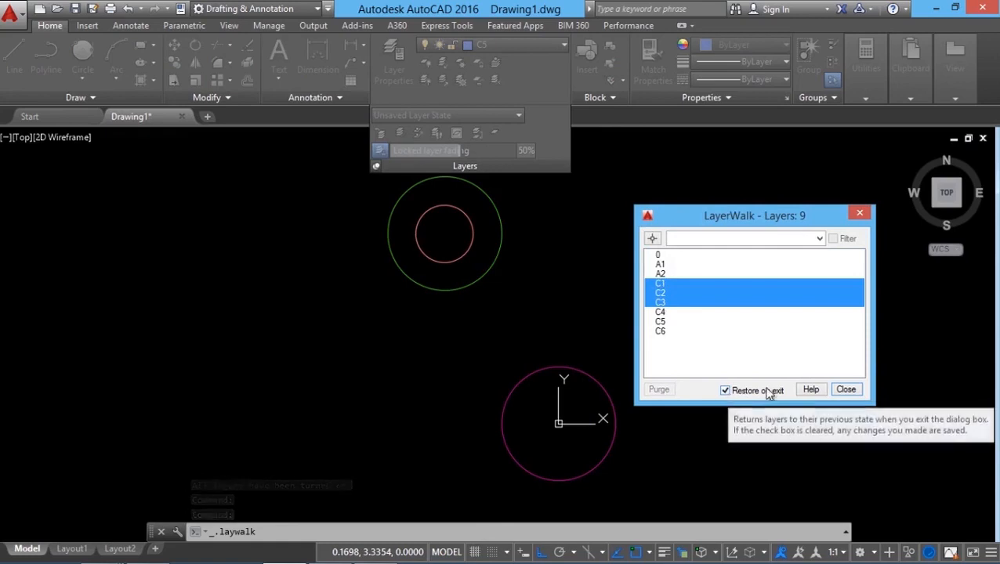
pyautogui.click(844, 389)
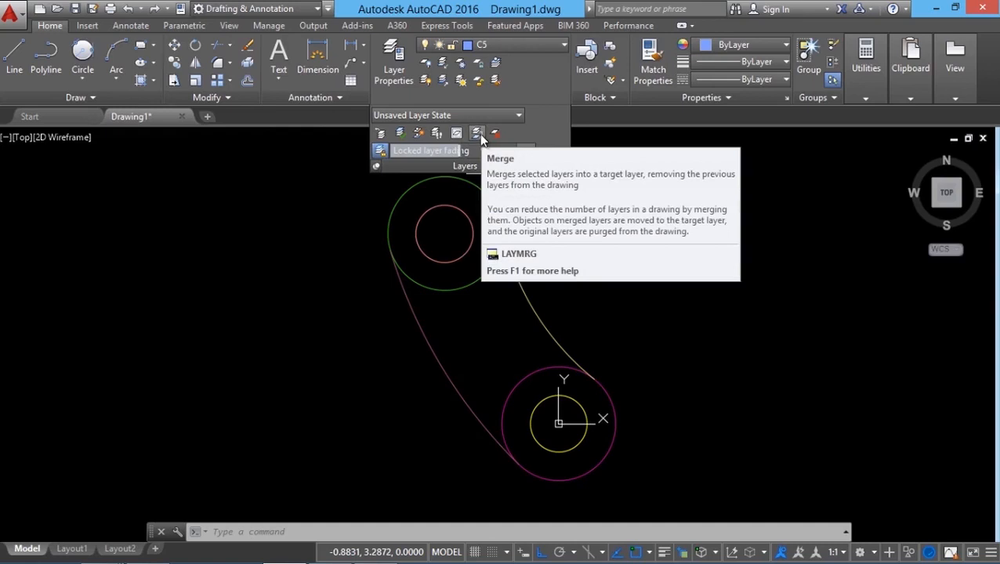
# - Merge layers C1 and C2 into layer A1 by picking the two upper circles and the lower-left arc, and check the layer list
pyautogui.click(478, 134)
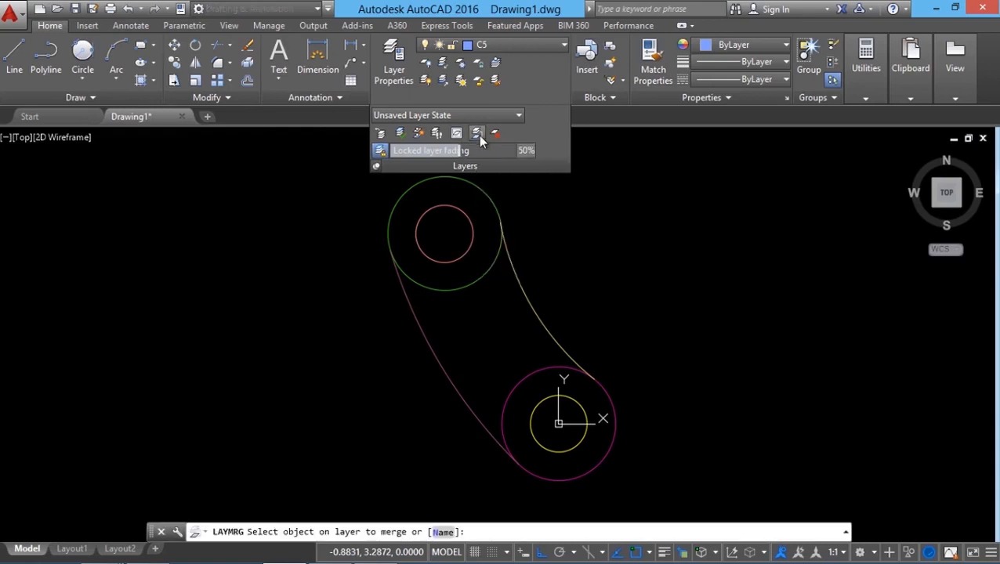
pyautogui.click(509, 52)
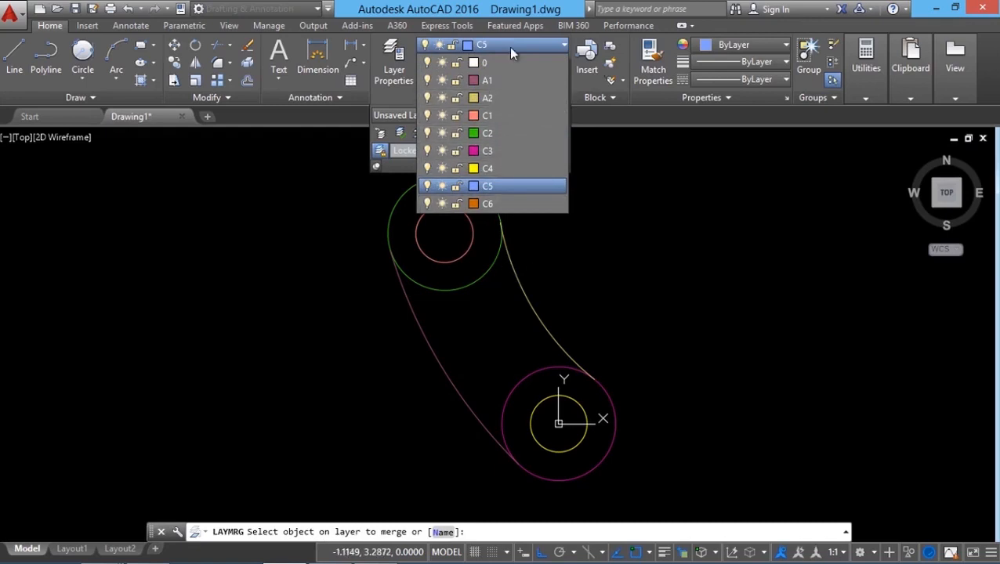
pyautogui.click(444, 265)
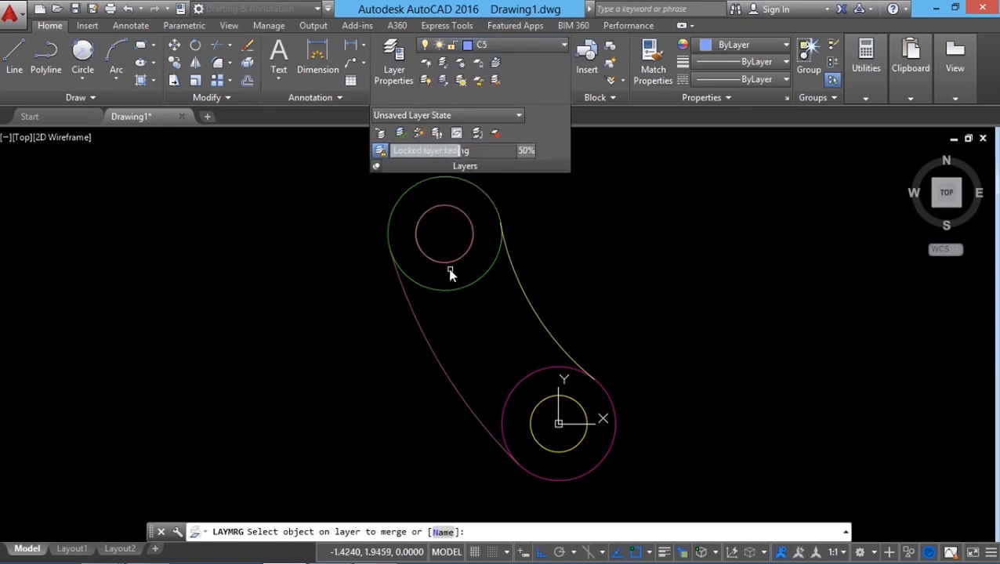
pyautogui.click(449, 268)
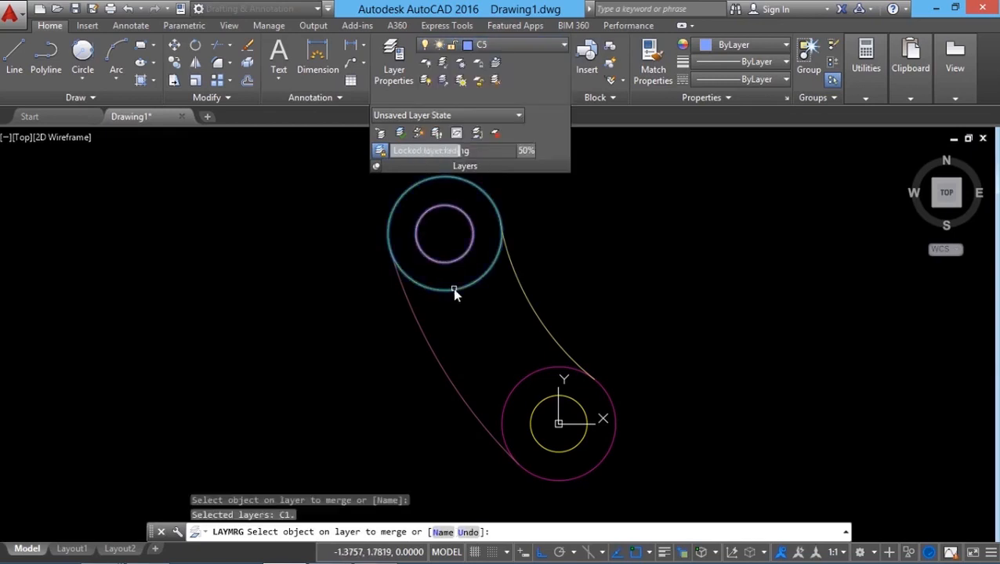
pyautogui.click(454, 289)
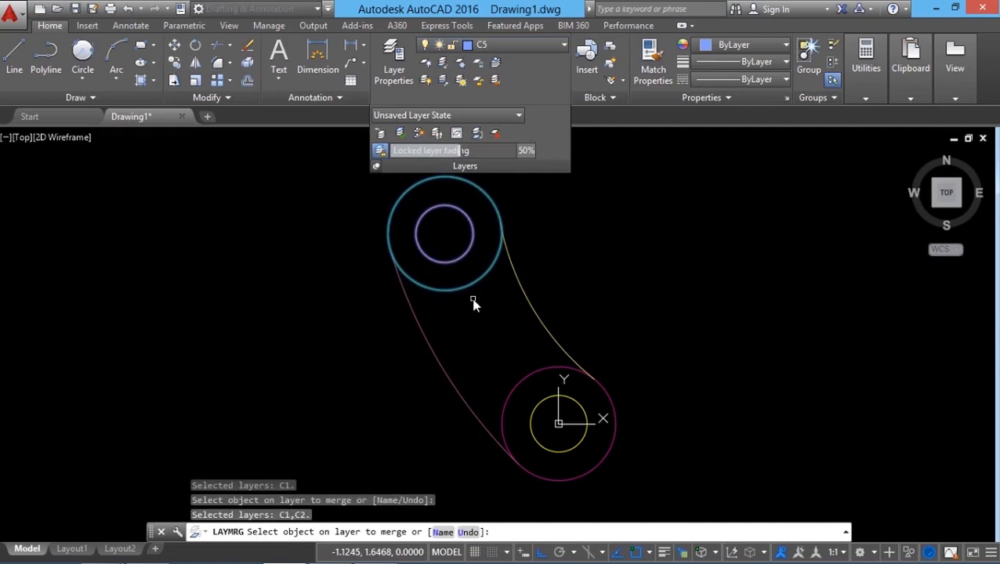
pyautogui.press('Return')
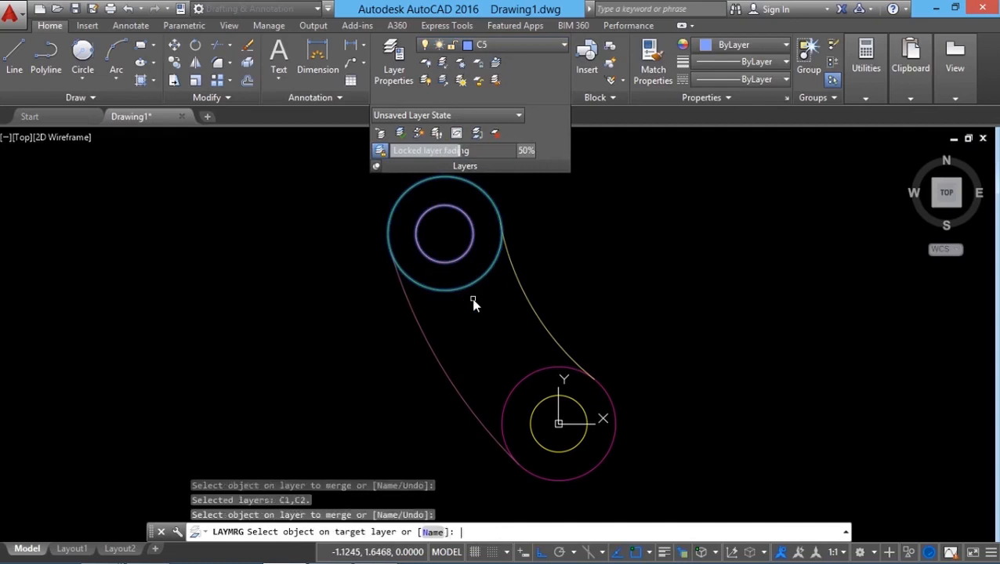
pyautogui.click(428, 341)
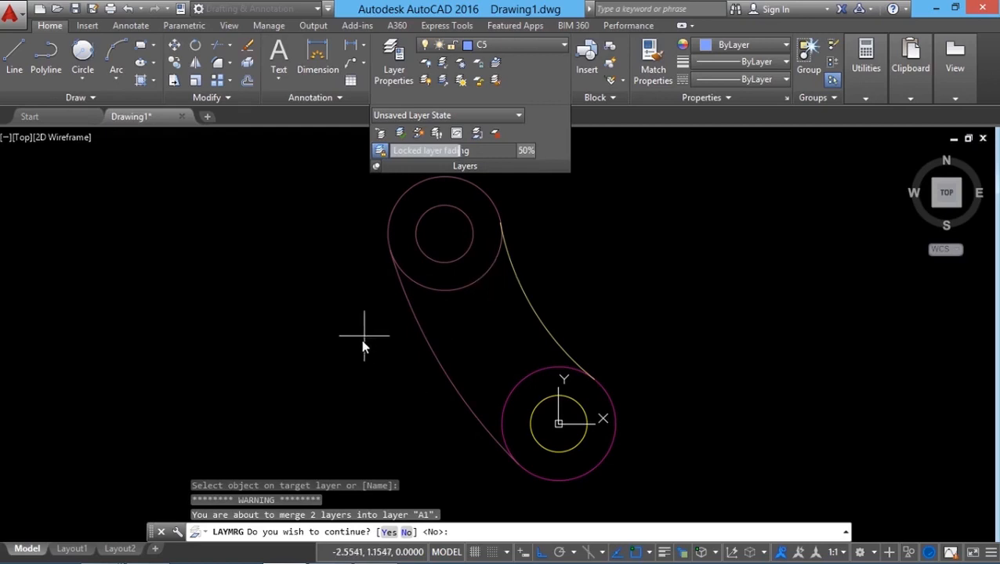
pyautogui.click(388, 532)
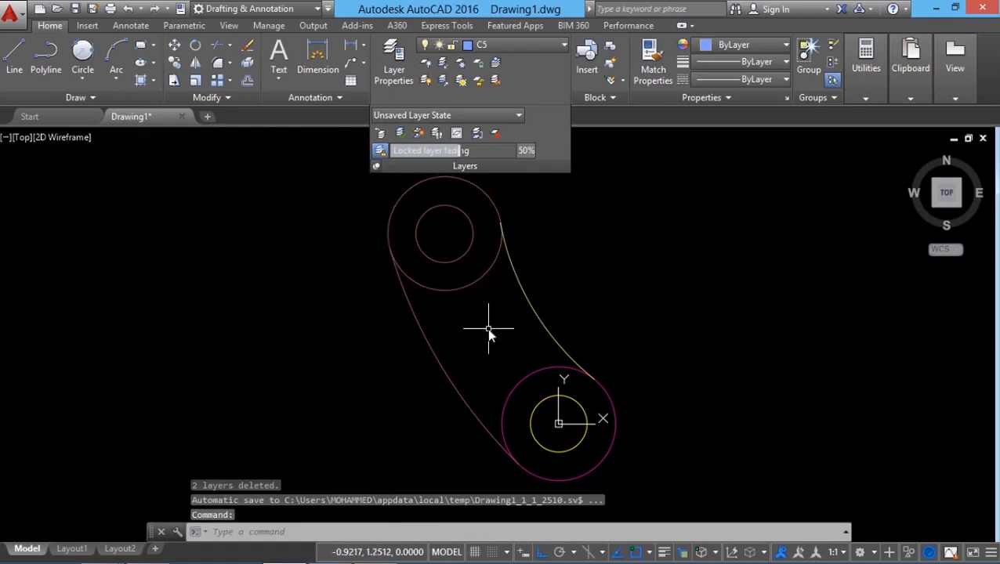
pyautogui.click(516, 44)
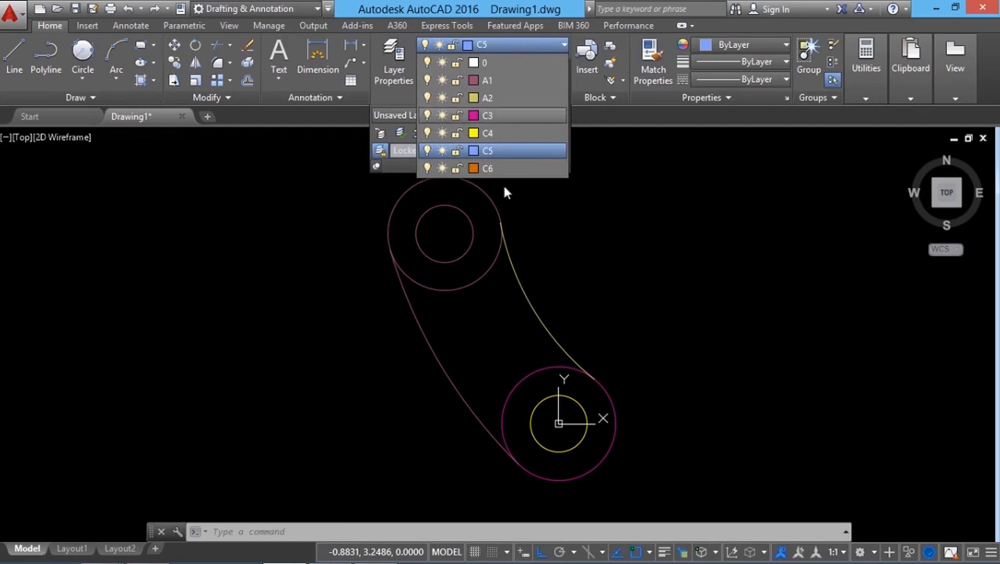
pyautogui.click(568, 202)
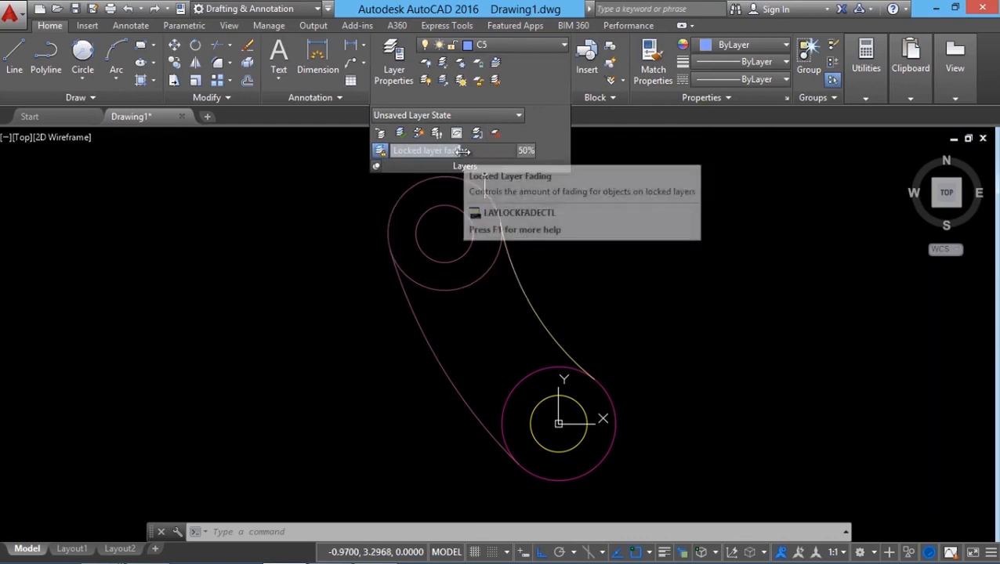
# - Reduce the locked layer fading to 11% and lock layer A1 by picking the upper outer circle
pyautogui.moveTo(464, 151); pyautogui.dragTo(490, 150)
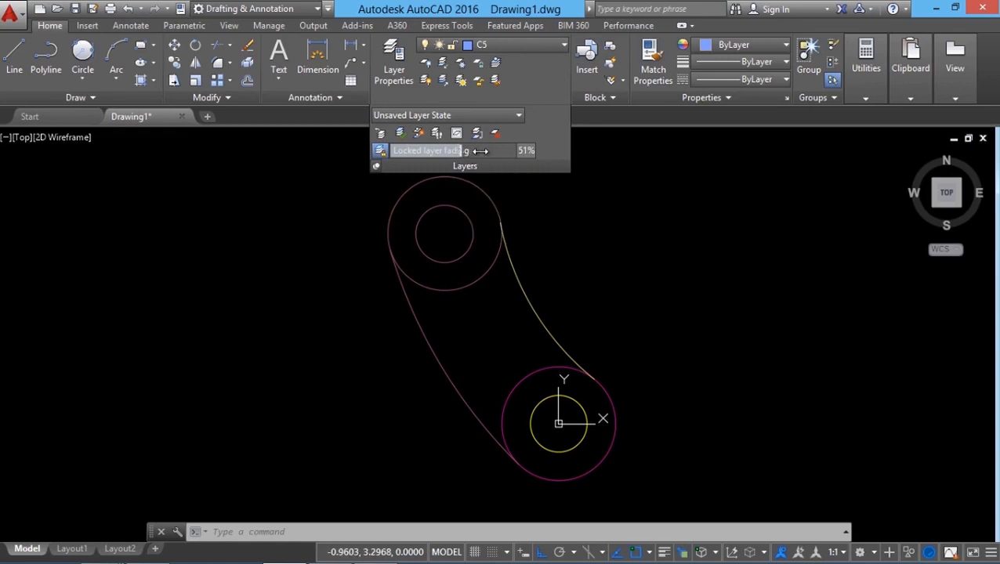
pyautogui.moveTo(461, 150); pyautogui.dragTo(430, 158)
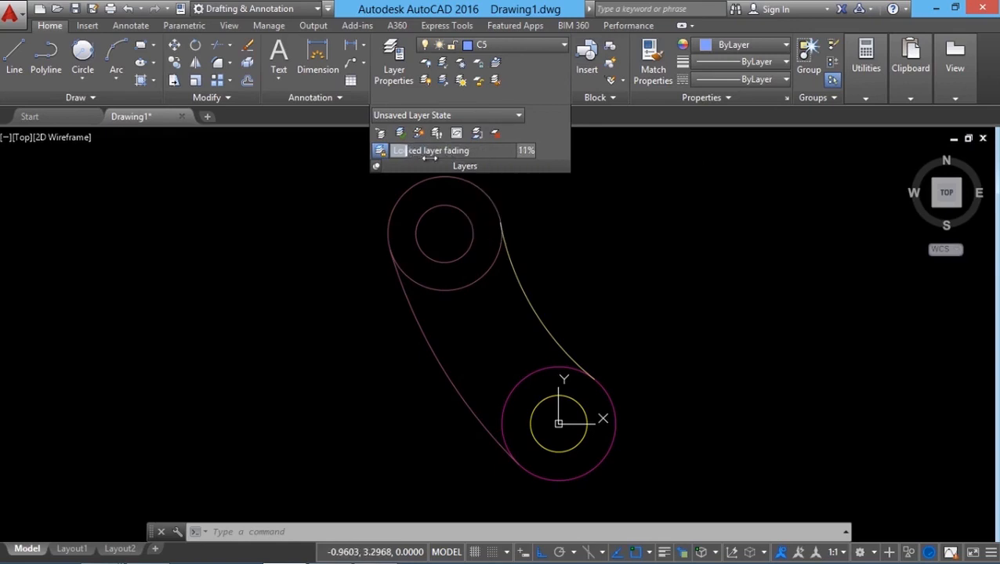
pyautogui.click(478, 63)
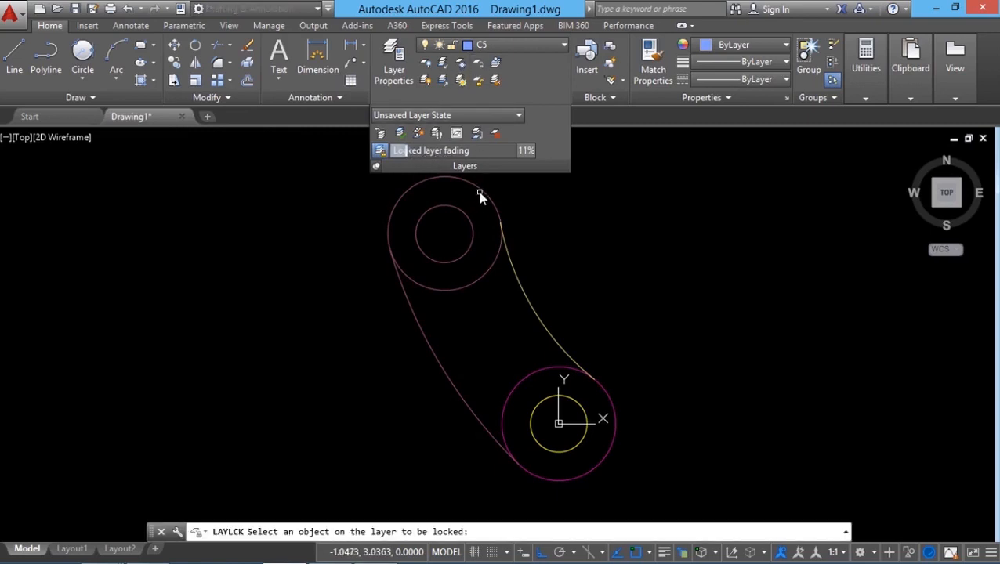
pyautogui.click(482, 192)
pyautogui.click(489, 193)
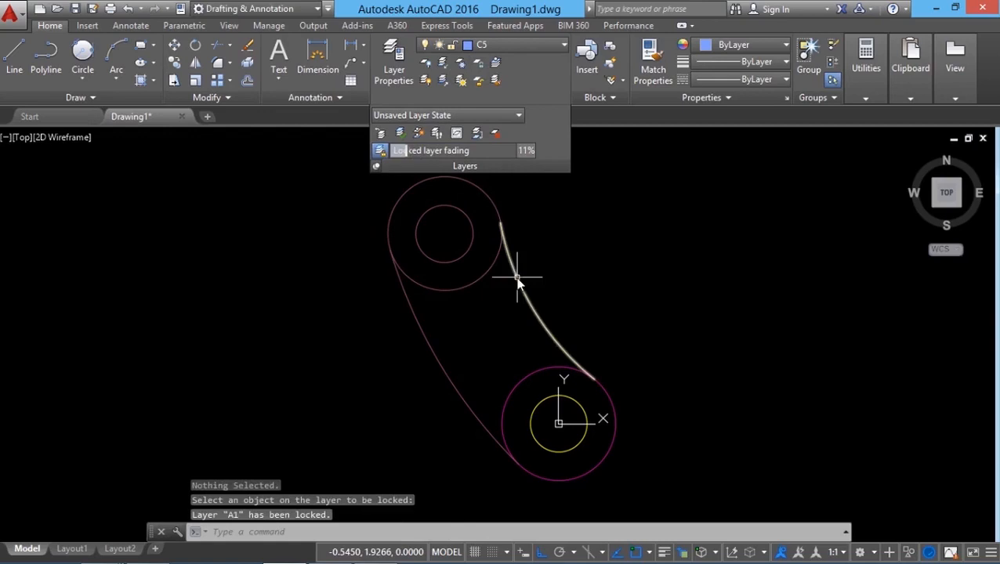
# - Raise the locked layer fading to 80%, and reduce it to 63%
pyautogui.moveTo(407, 151); pyautogui.dragTo(594, 147)
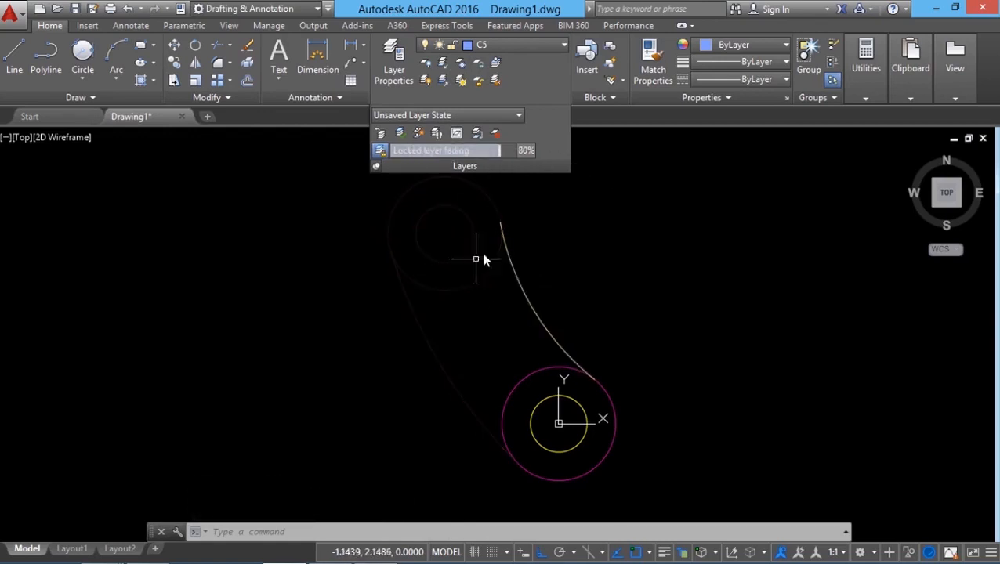
pyautogui.moveTo(499, 151); pyautogui.dragTo(483, 155)
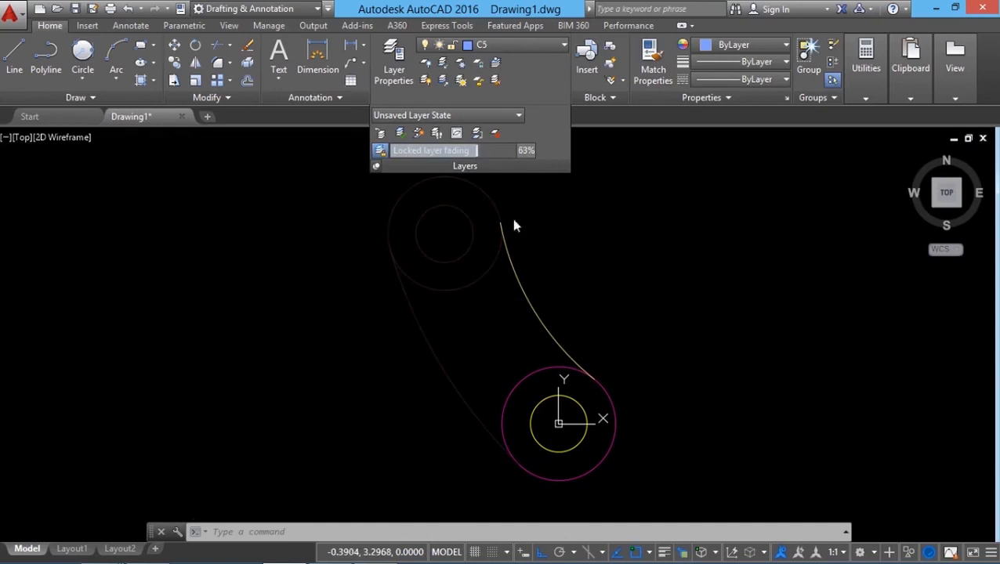